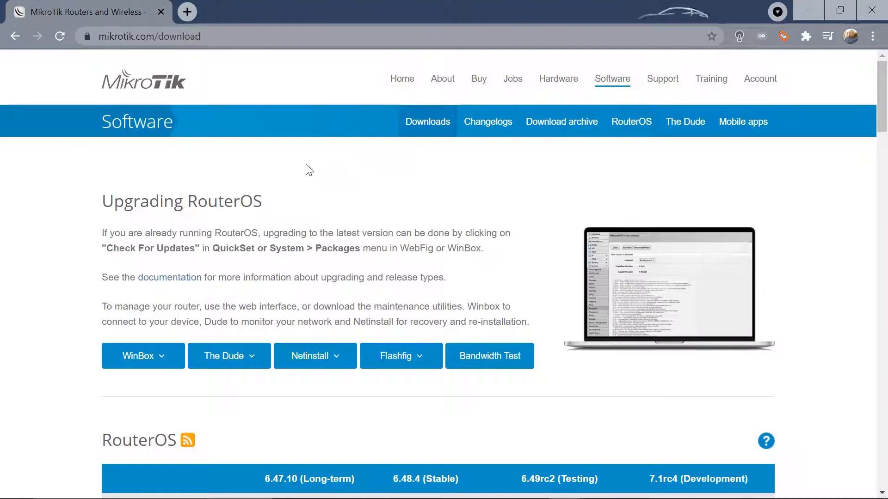
click(225, 38)
key(End)
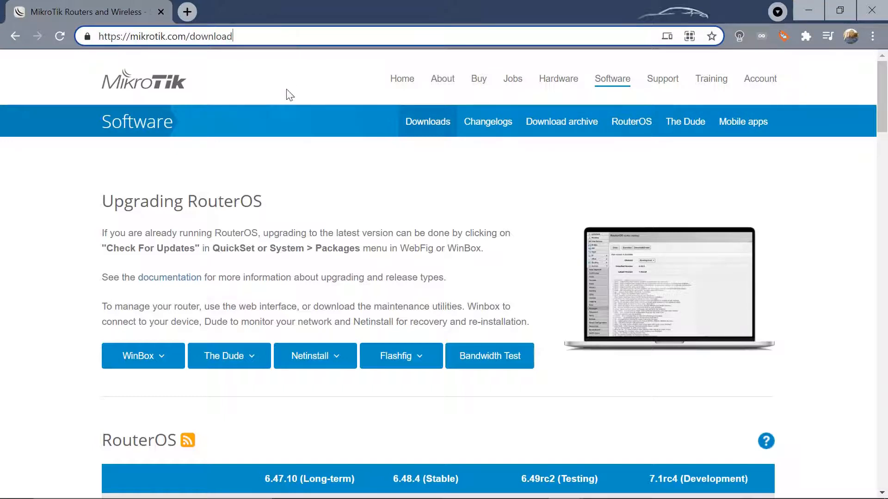
click(316, 178)
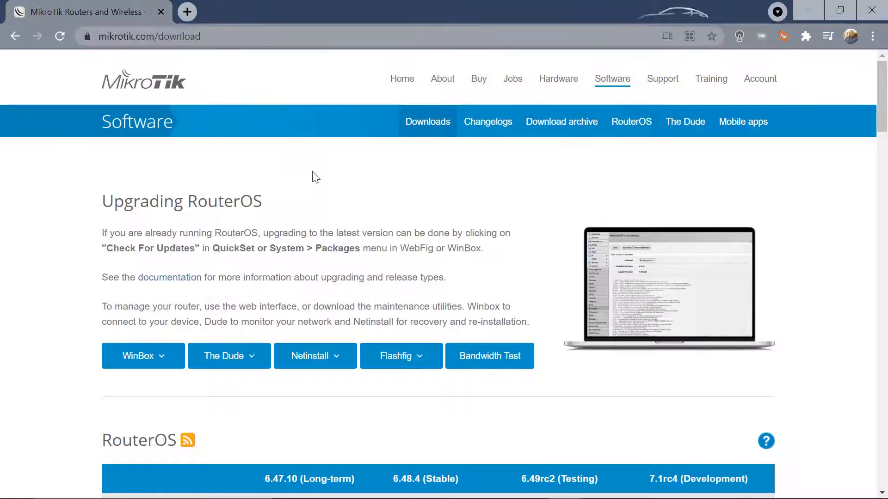
click(162, 361)
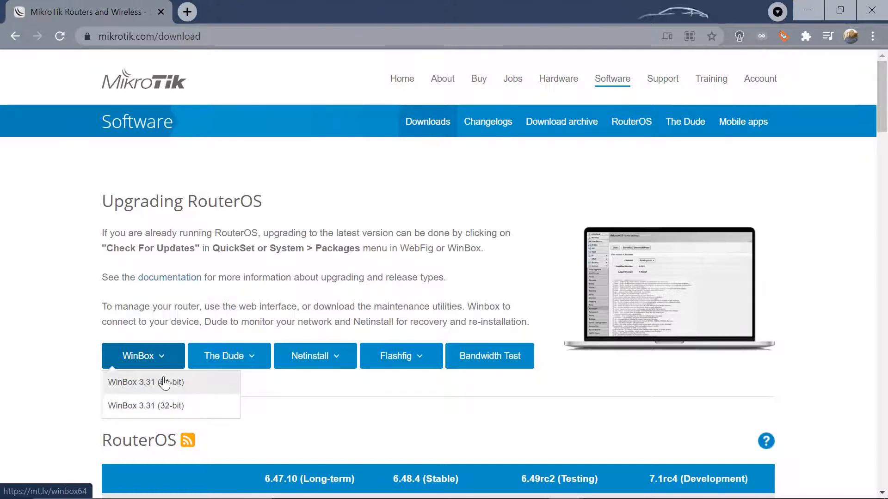
click(67, 335)
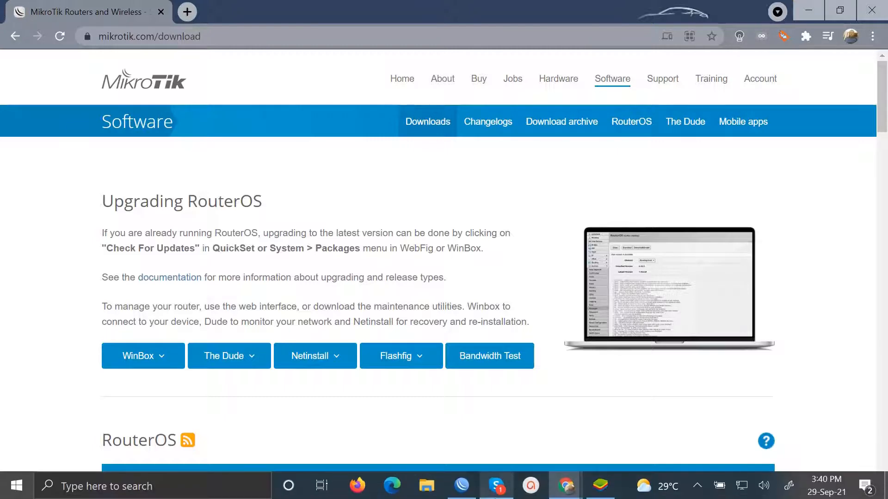
mouse_move(462, 485)
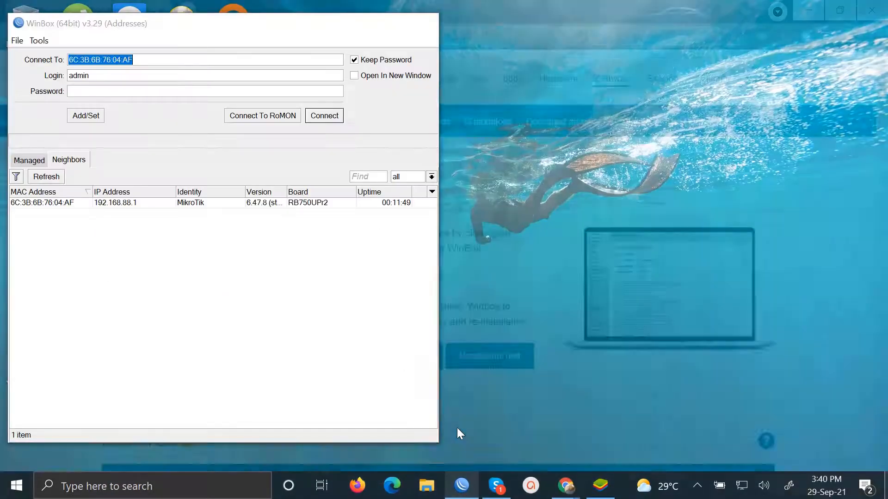
- Refresh WinBox's neighbour list and connect to the discovered MikroTik hEX PoE lite router with an empty password
click(457, 431)
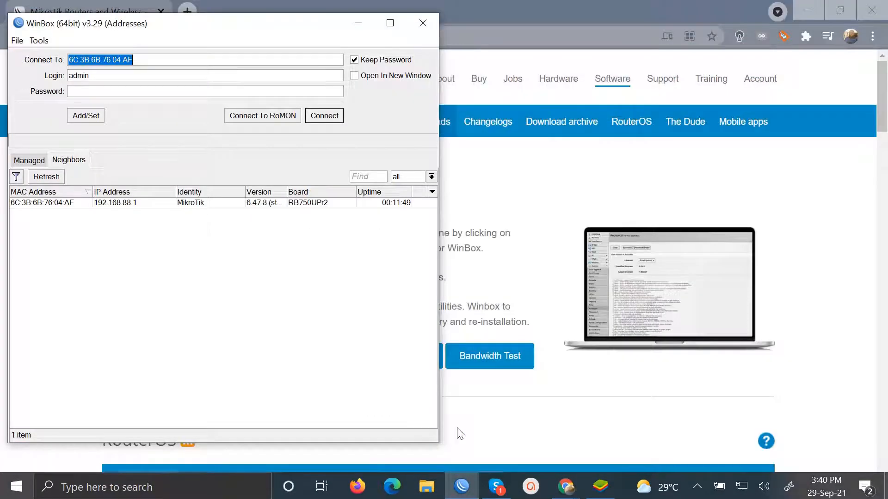
click(805, 4)
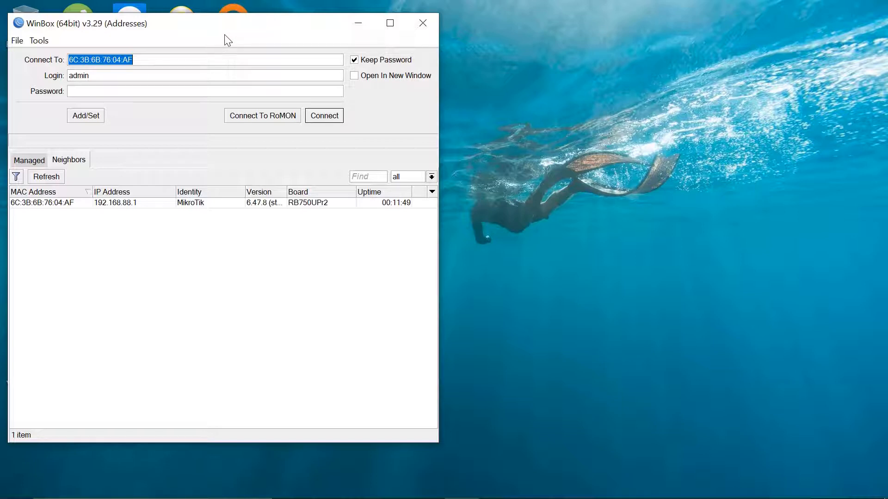
click(66, 160)
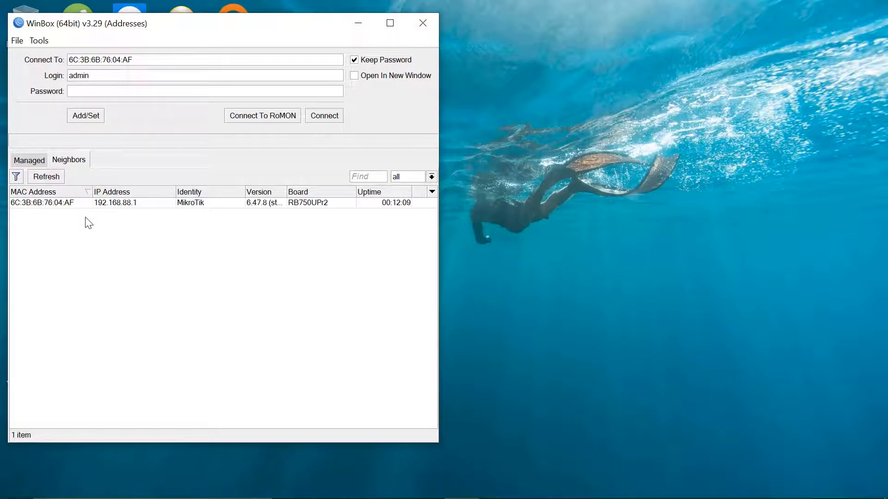
double_click(60, 205)
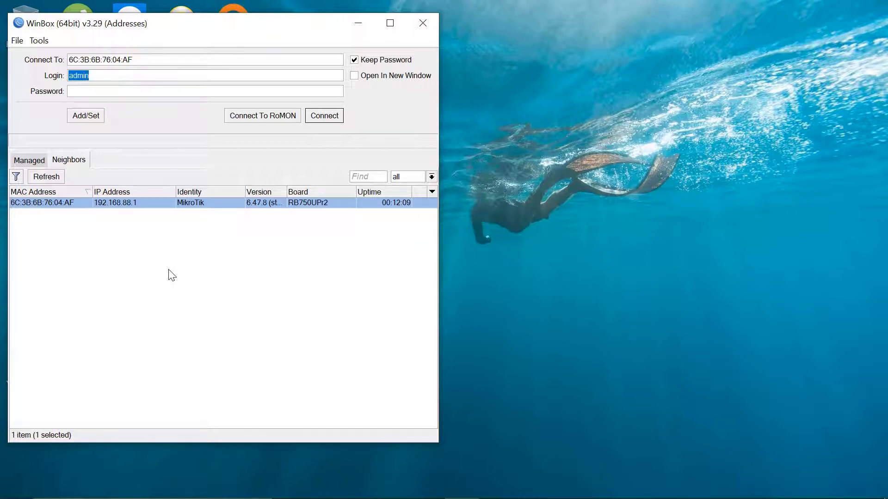
click(124, 75)
click(104, 97)
click(325, 116)
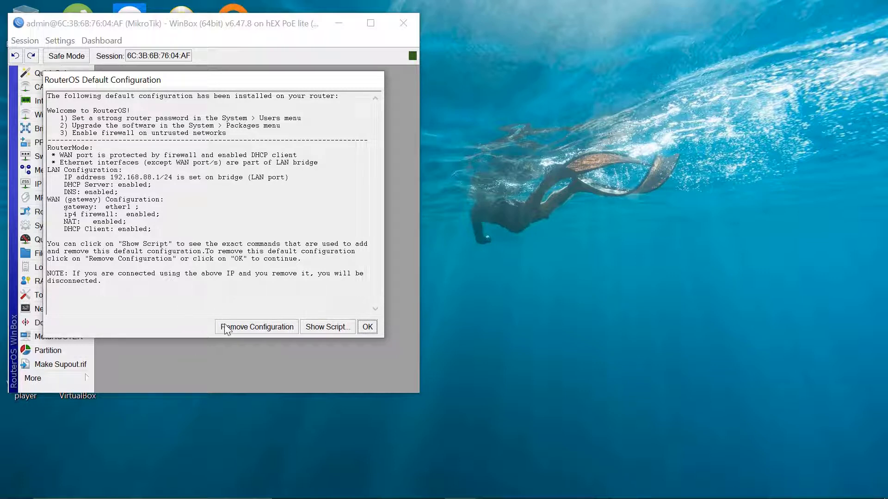
- Remove the router's default configuration and maximize the WinBox session window
click(251, 329)
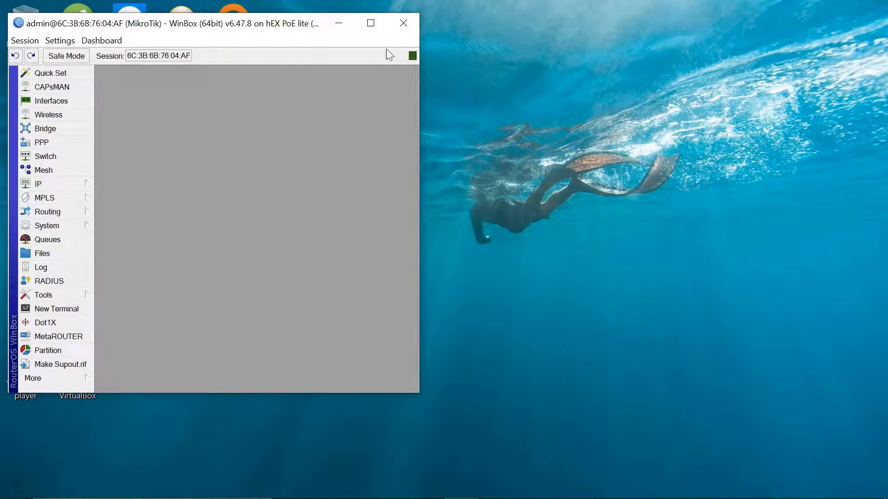
click(371, 24)
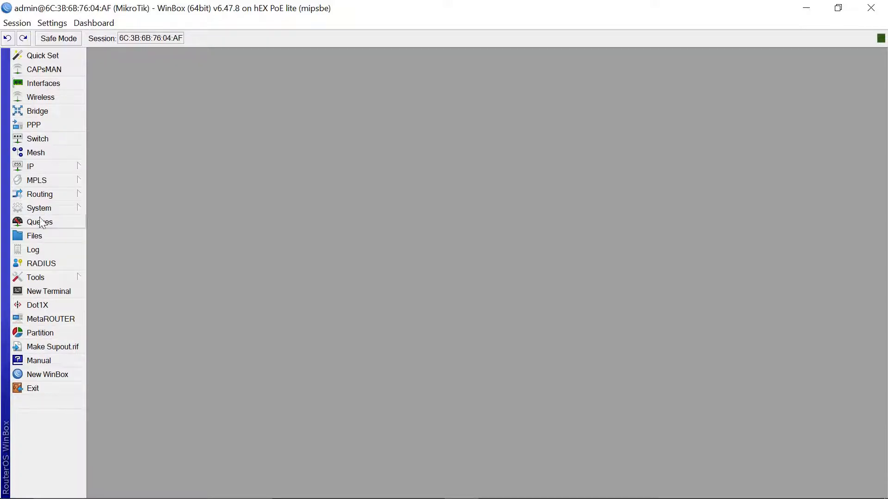
- Close the dropped session windows and reconnect to the router by its MAC address from a new login
click(49, 376)
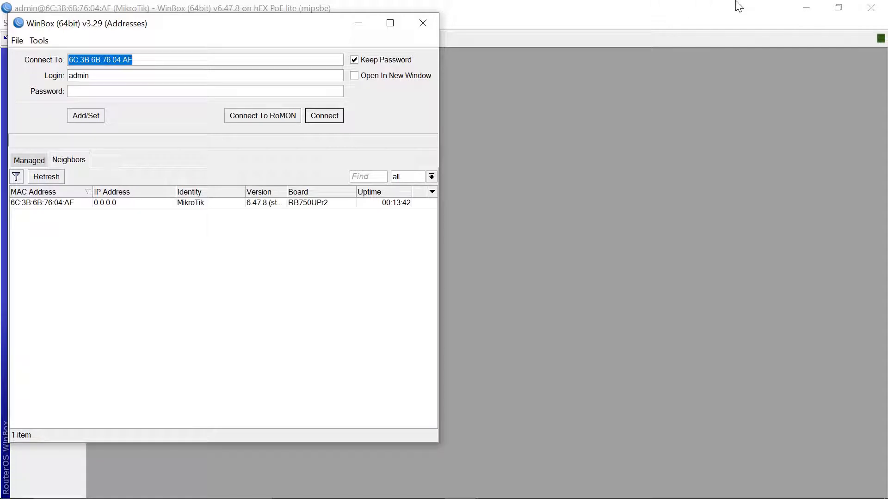
click(877, 15)
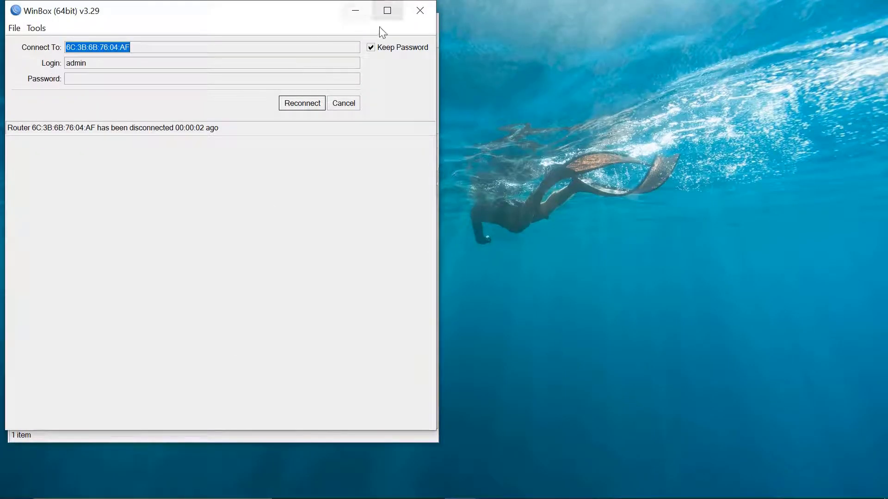
click(422, 11)
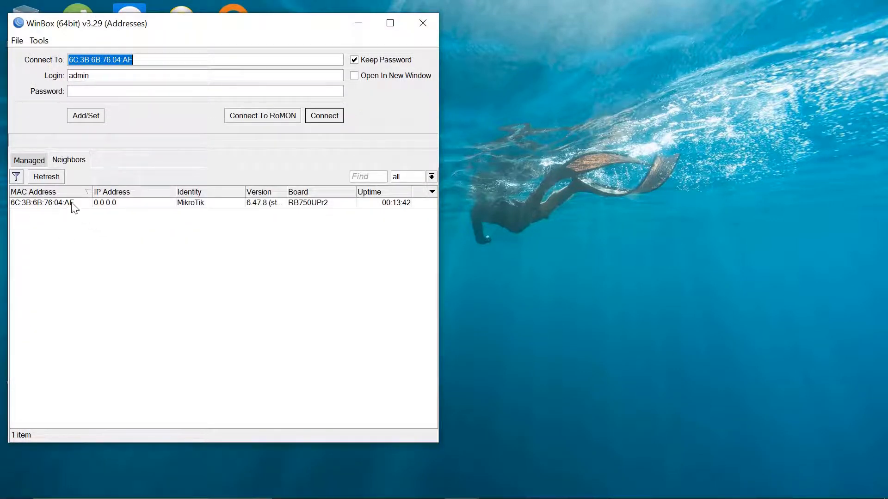
click(123, 203)
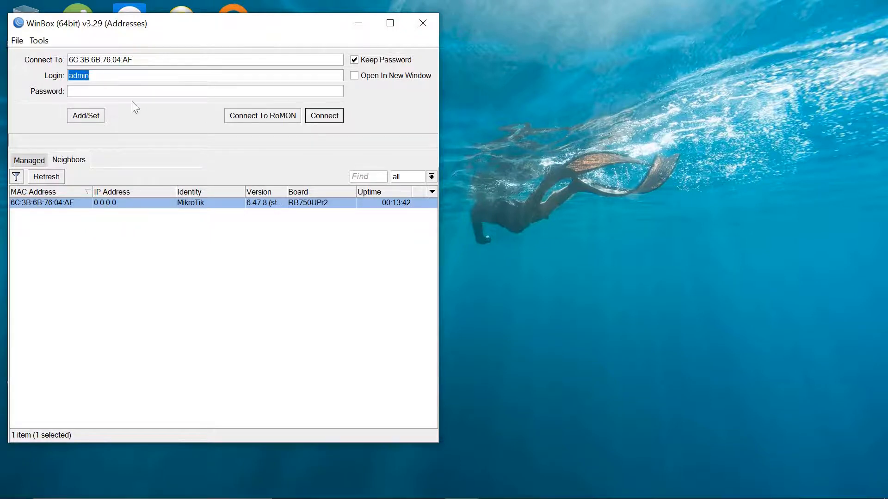
click(333, 118)
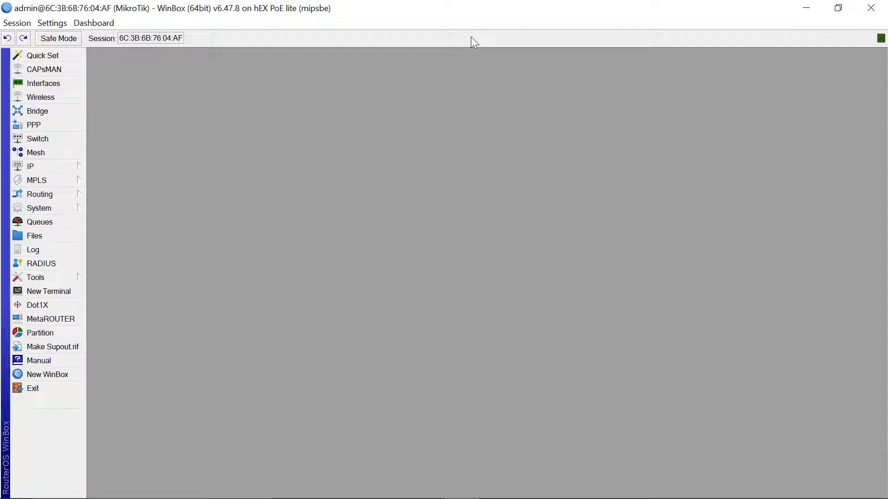
- Add Time, Date, CPU, Memory and Uptime readouts to the WinBox toolbar
right_click(336, 40)
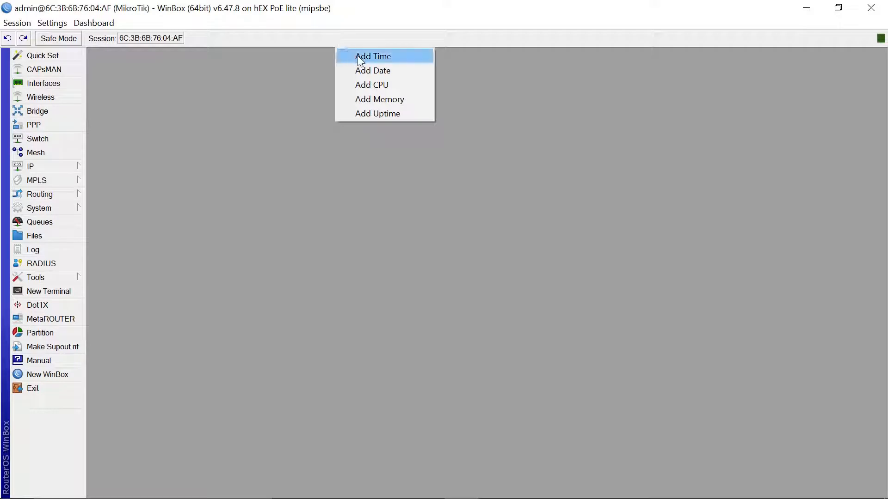
click(380, 58)
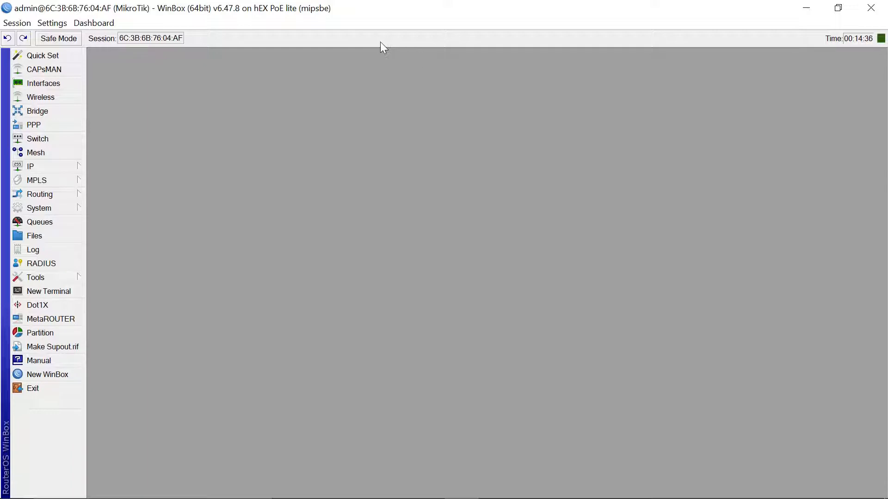
right_click(382, 41)
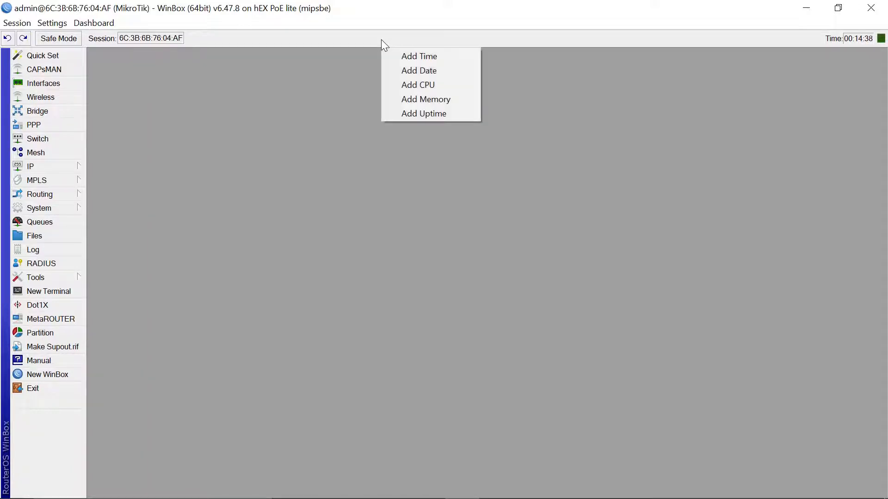
click(415, 72)
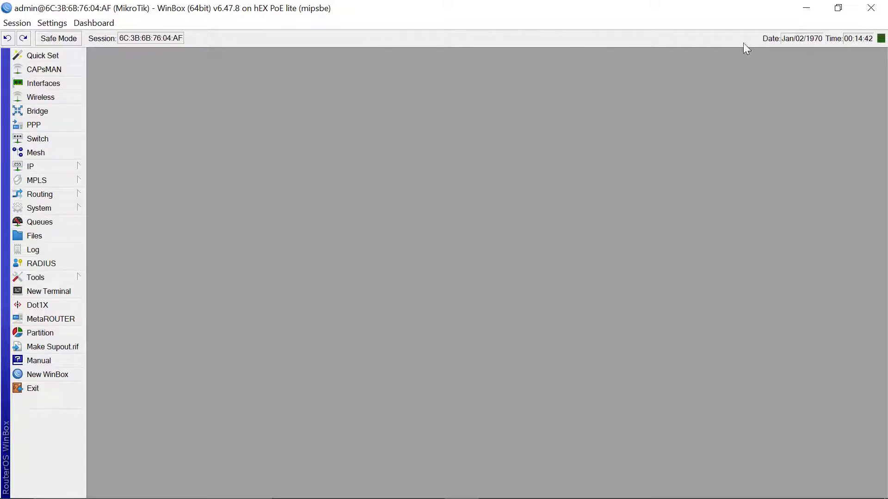
right_click(378, 38)
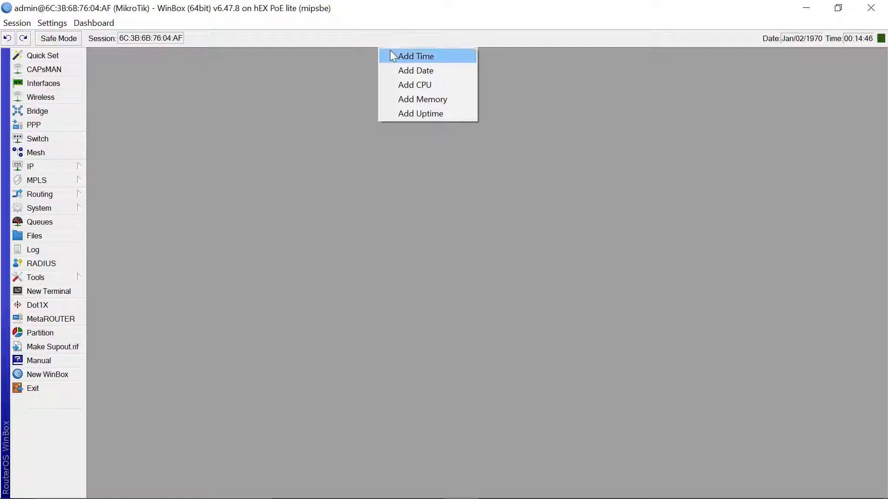
click(429, 85)
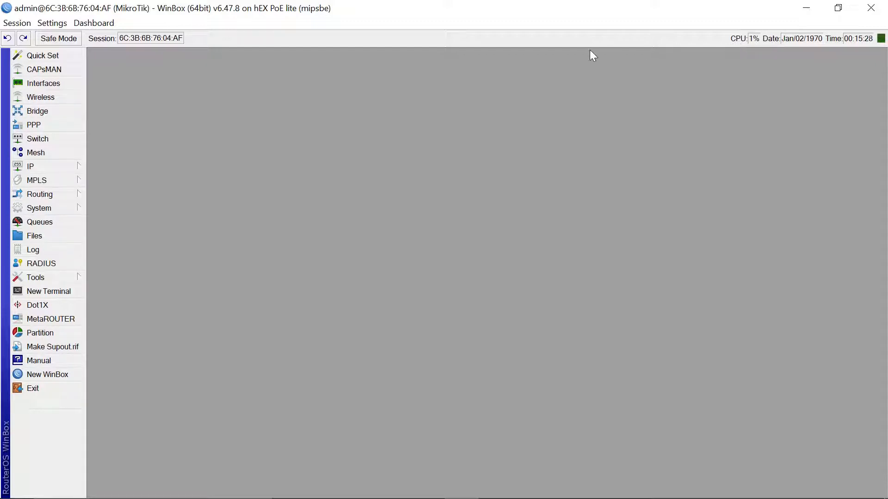
right_click(446, 37)
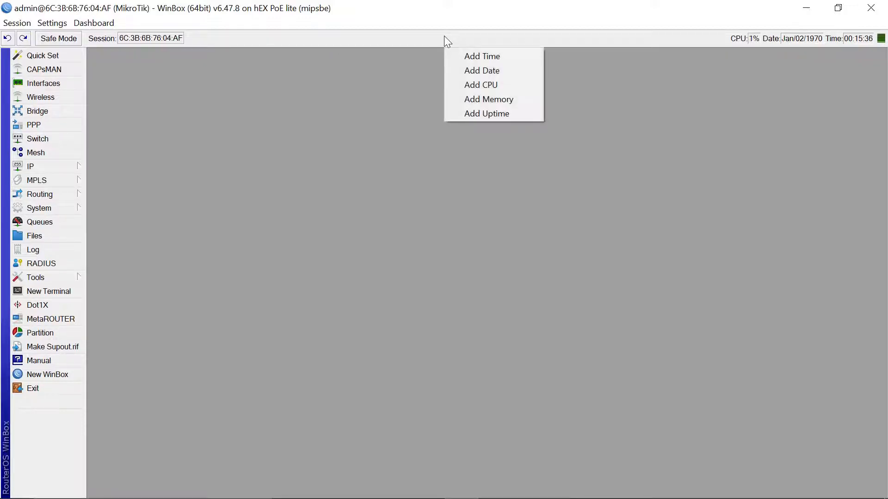
click(506, 102)
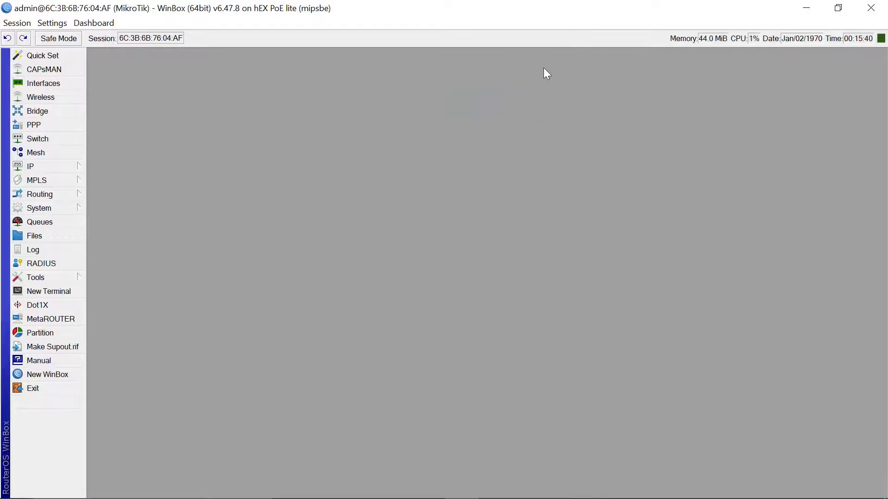
right_click(412, 41)
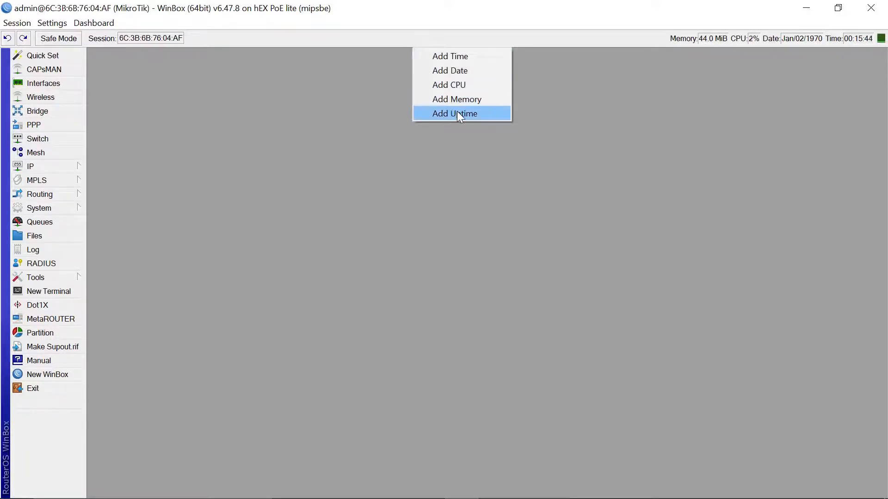
click(473, 112)
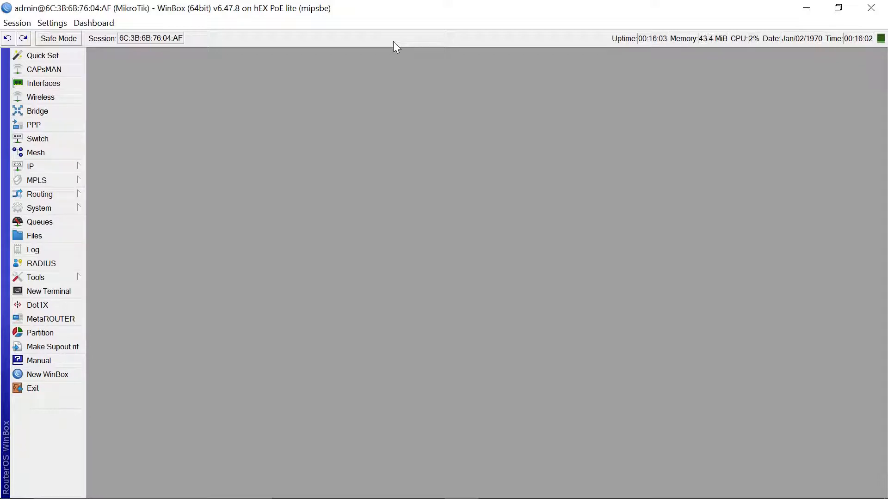
- Change the router's admin password under System > Password, entering the new password twice
click(39, 213)
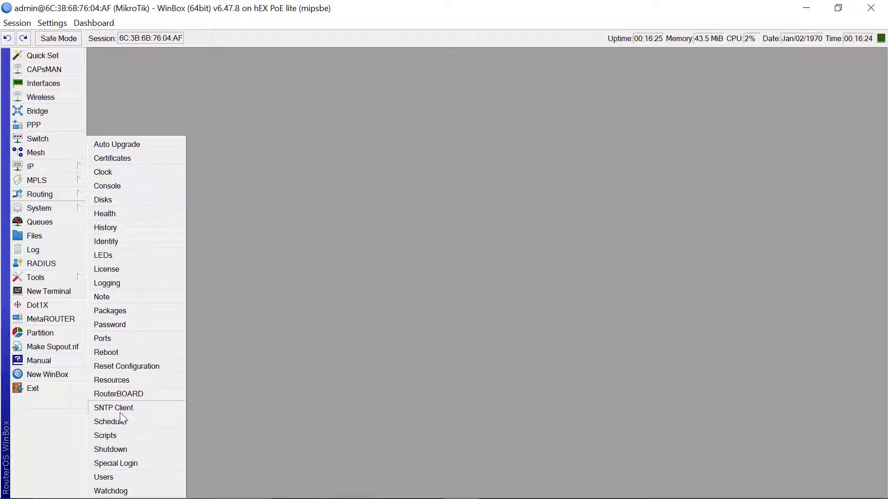
click(119, 329)
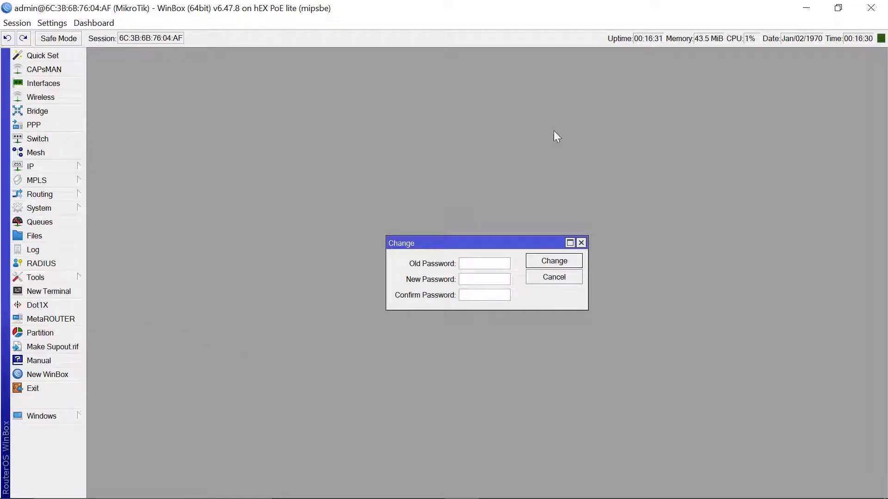
click(478, 282)
text(*****)
click(479, 294)
text(*****)
click(572, 261)
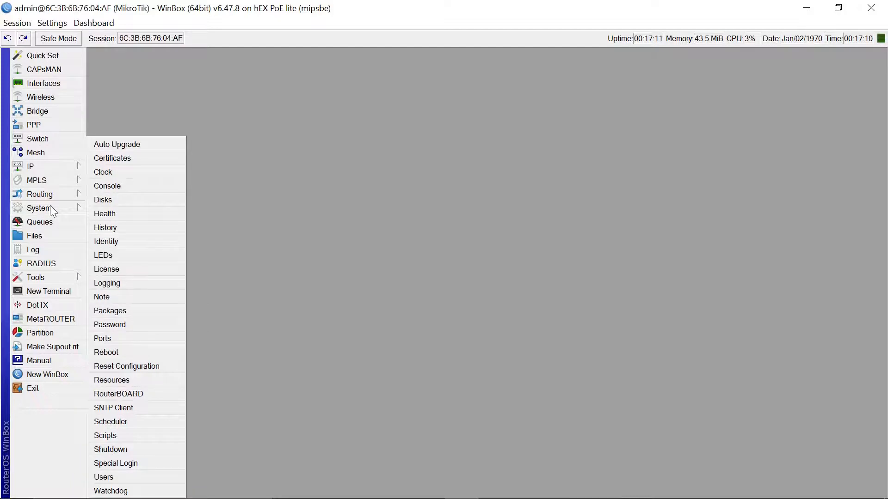
- Replace the router identity MikroTik with 'Mr. WISP-254' and apply it
click(124, 242)
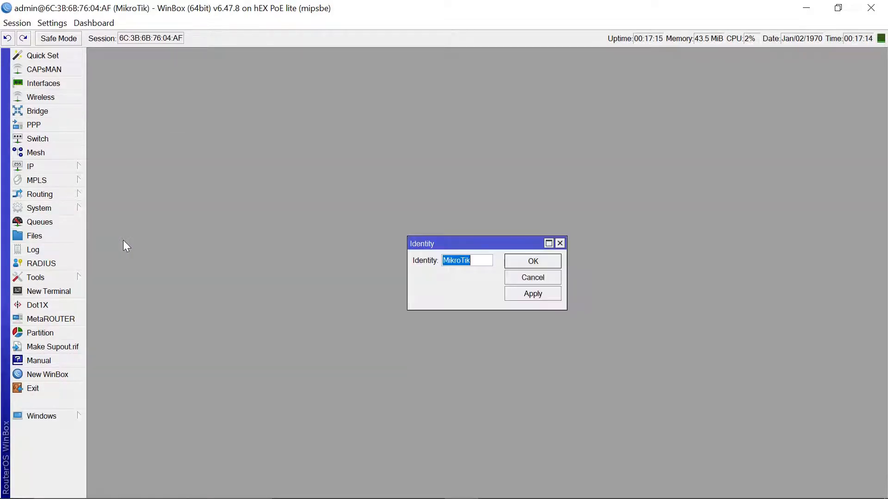
click(47, 209)
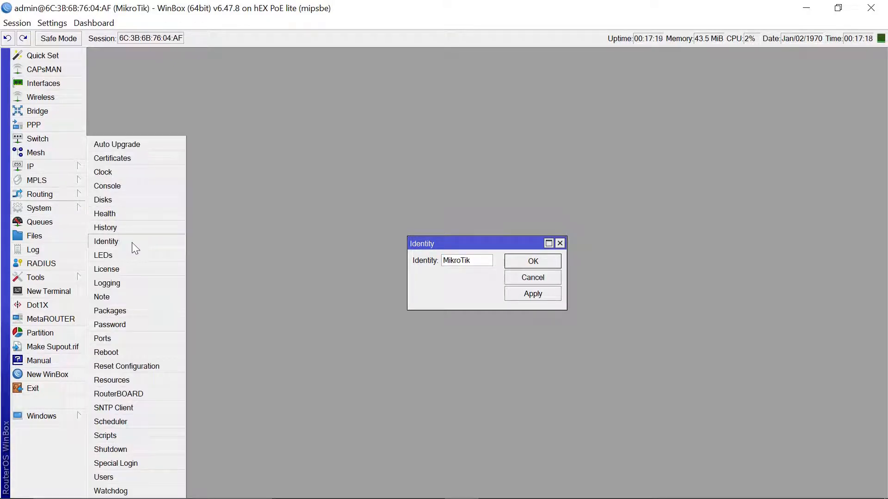
click(474, 263)
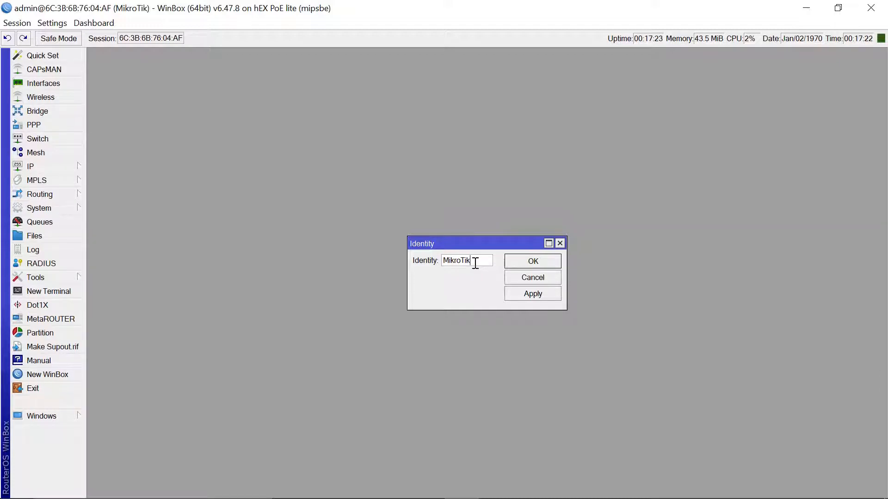
key(BackSpace)
key(BackSpace)
key(BackSpace)
key(BackSpace)
key(BackSpace)
key(BackSpace)
key(BackSpace)
key(BackSpace)
text(Mr. WISP-254)
click(543, 295)
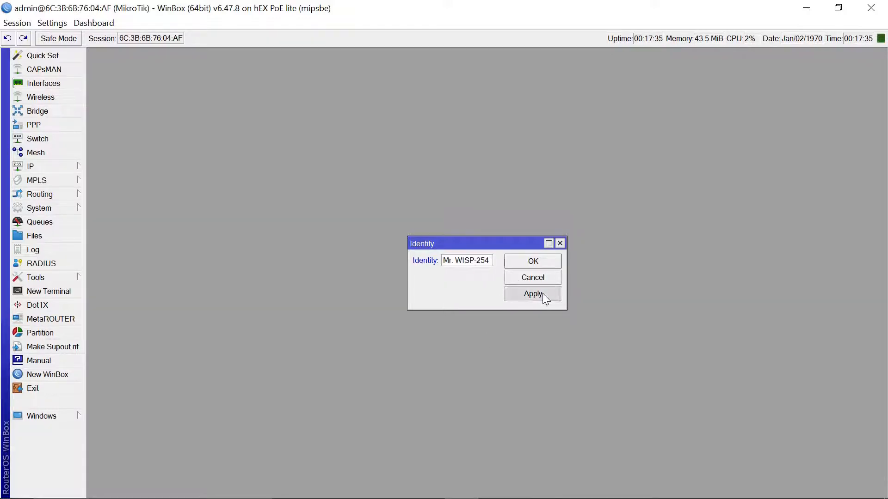
click(542, 263)
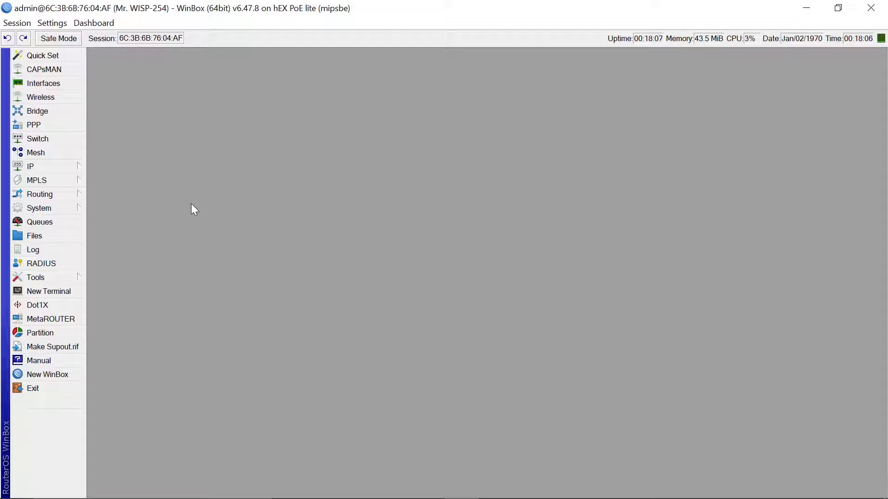
click(52, 56)
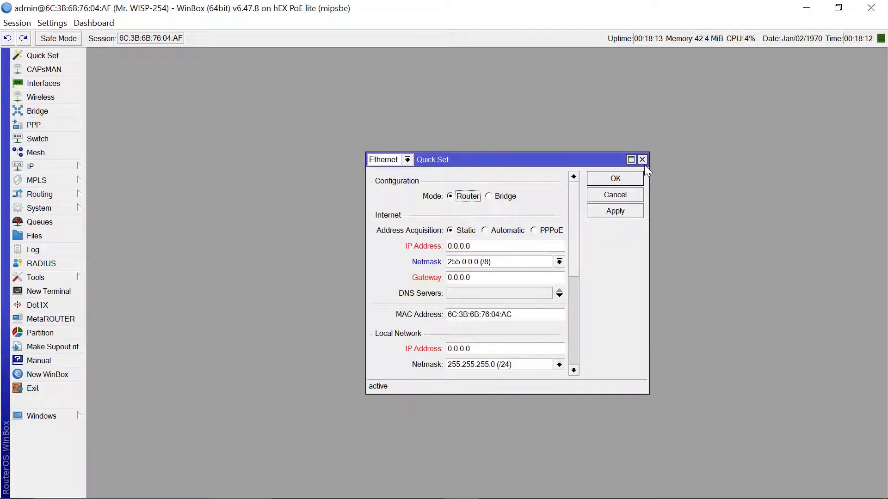
click(631, 160)
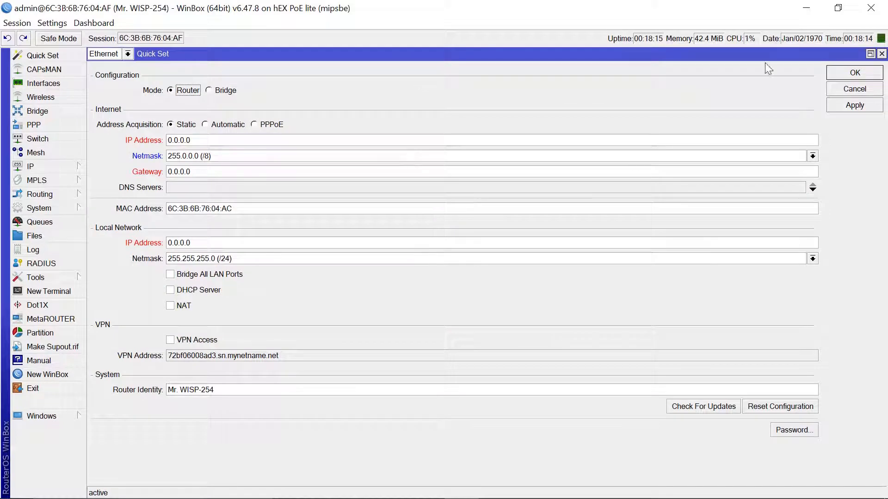
click(881, 54)
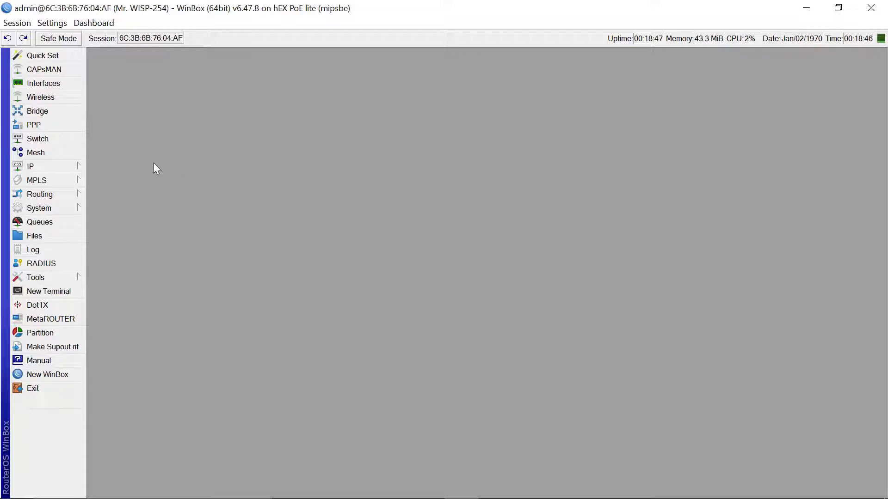
- Open the IP > DHCP Client list, which shows 0 items
click(37, 167)
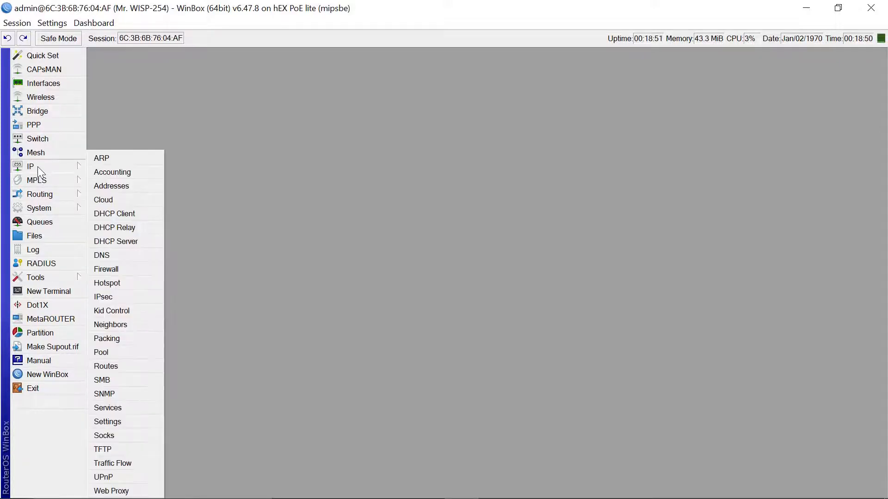
click(126, 216)
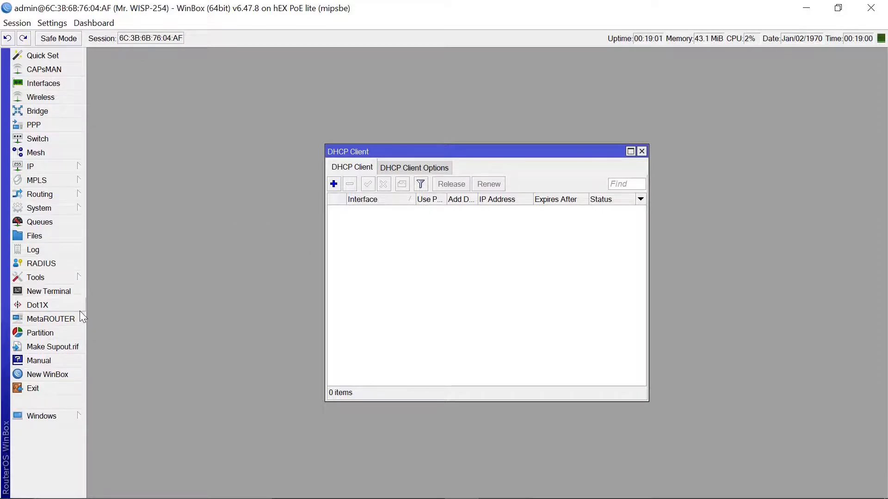
- Log into a new terminal as admin and ping 8.8.8.8, which fails with no route to host
click(49, 291)
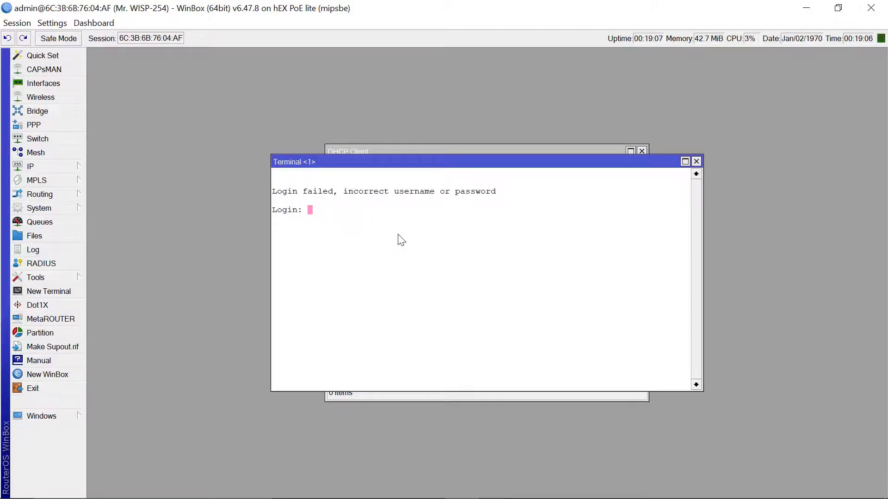
text(admin)
key(Return)
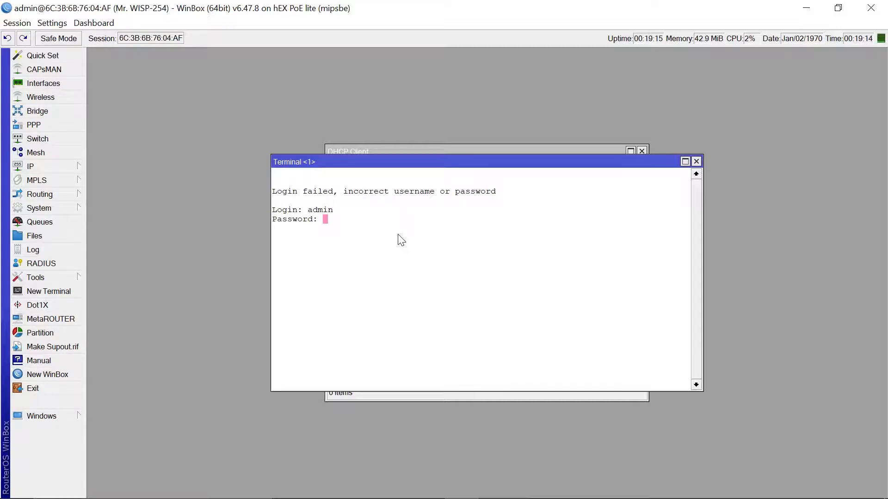
key(Return)
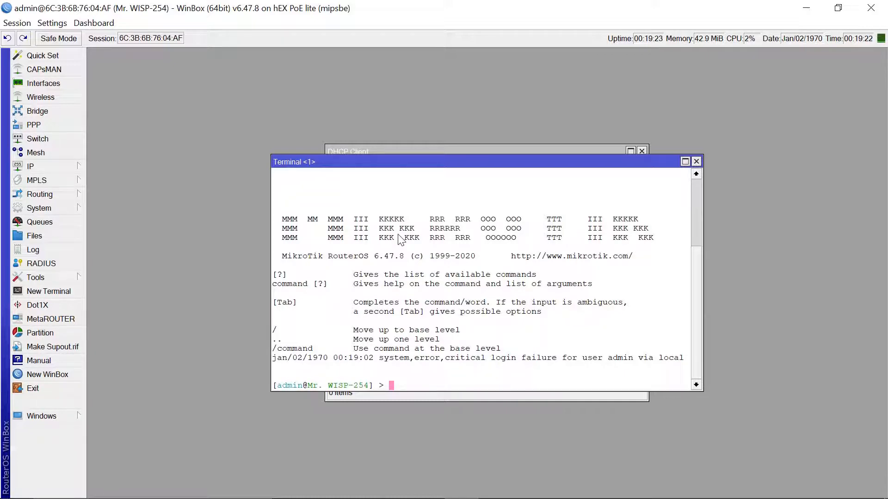
text(ping 8.8.8.8)
key(Return)
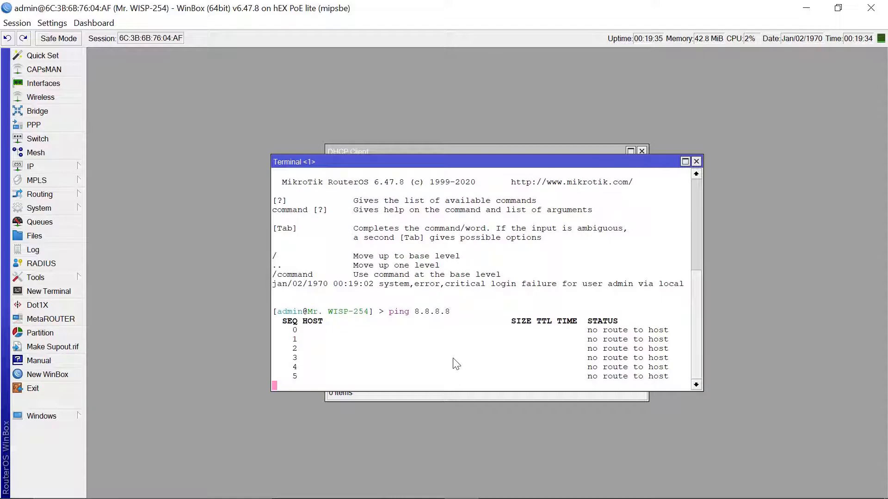
click(38, 163)
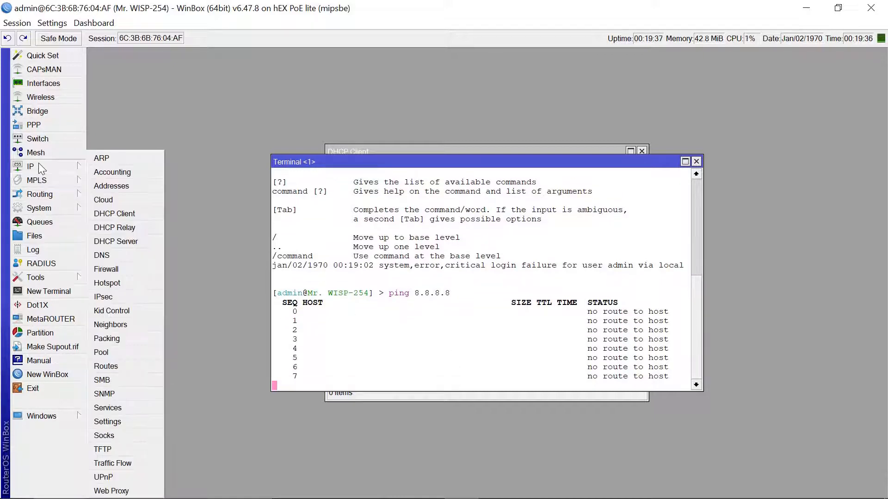
- Open the empty IP Address List and tile it with the terminal and DHCP Client windows
click(123, 190)
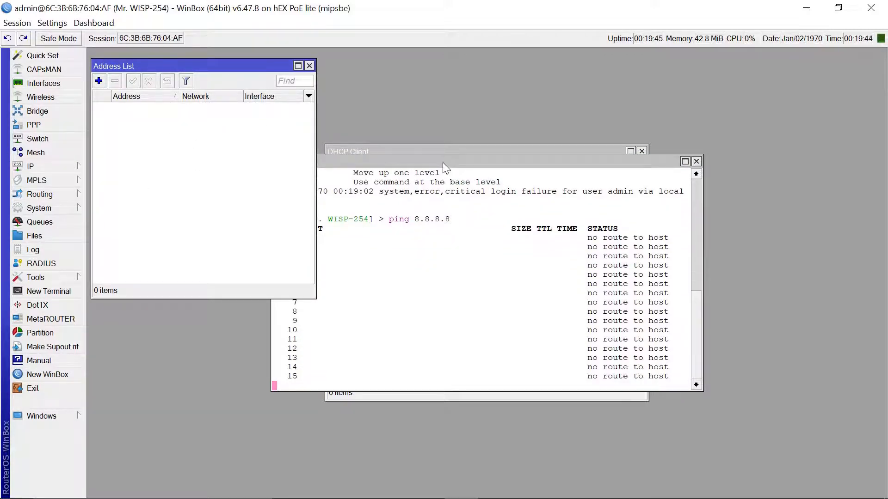
drag(443, 163, 626, 57)
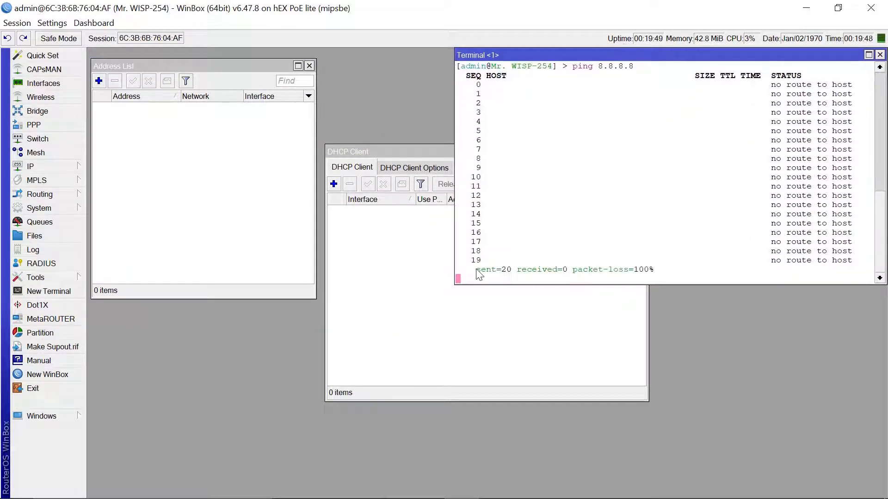
mouse_move(455, 284)
mouse_down()
mouse_move(490, 276)
mouse_move(458, 279)
mouse_up()
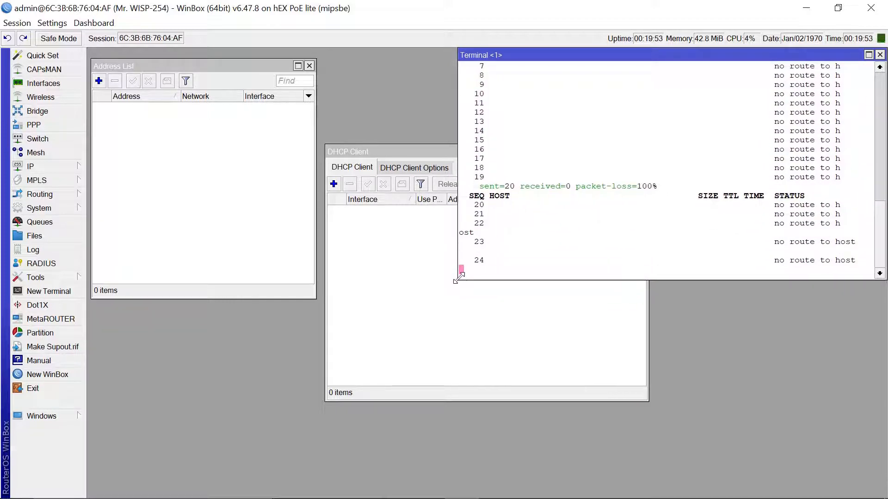
click(199, 65)
drag(199, 64, 196, 55)
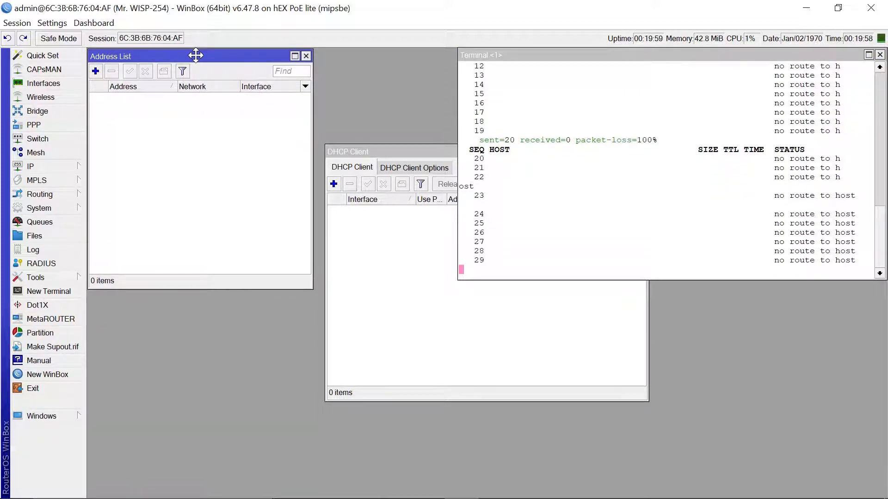
click(397, 154)
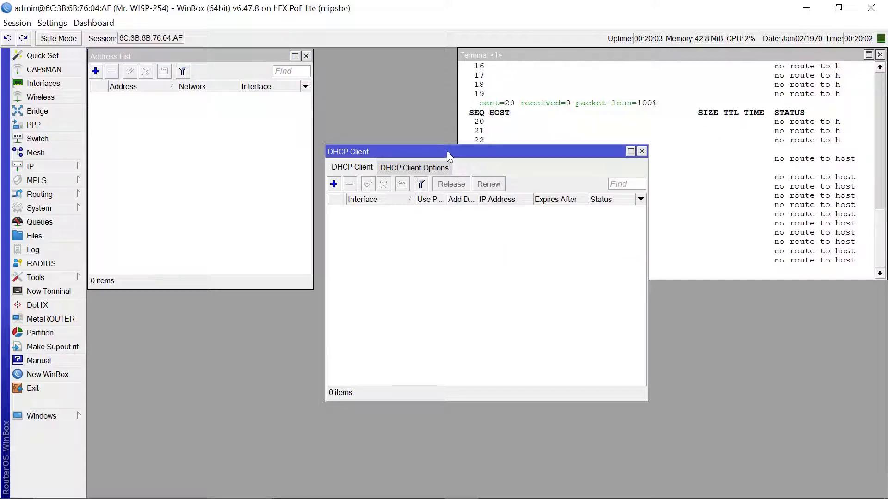
drag(447, 151, 423, 230)
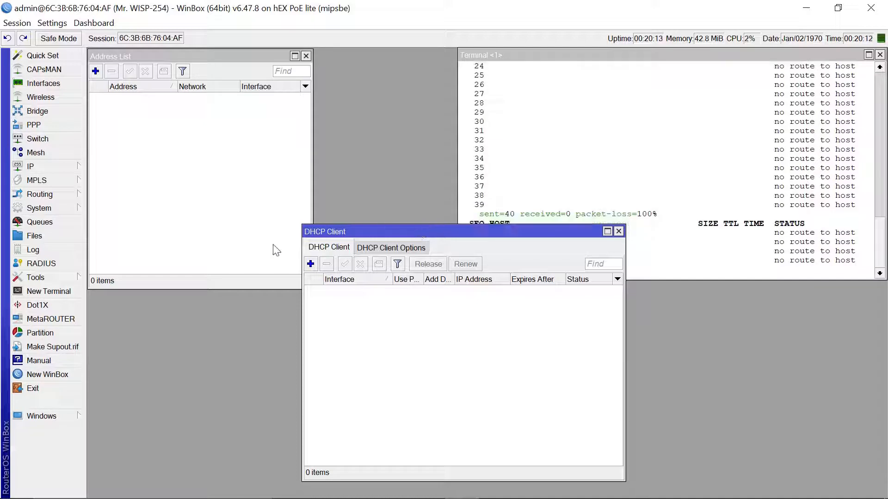
mouse_move(45, 166)
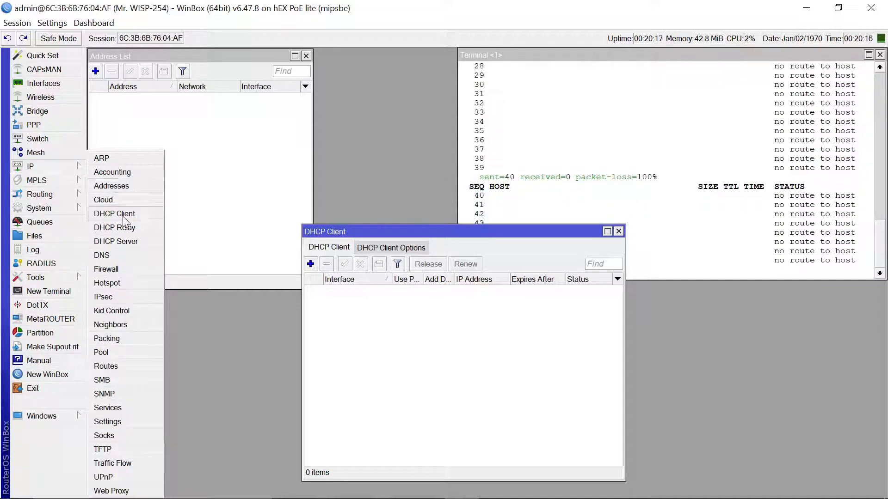
click(392, 370)
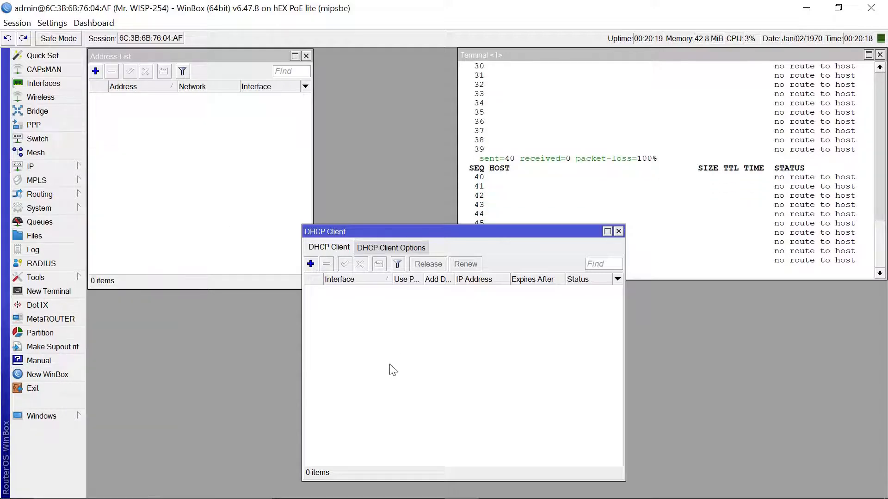
- After the session drops, log back into Mr. WISP-254 through the full login form
click(311, 264)
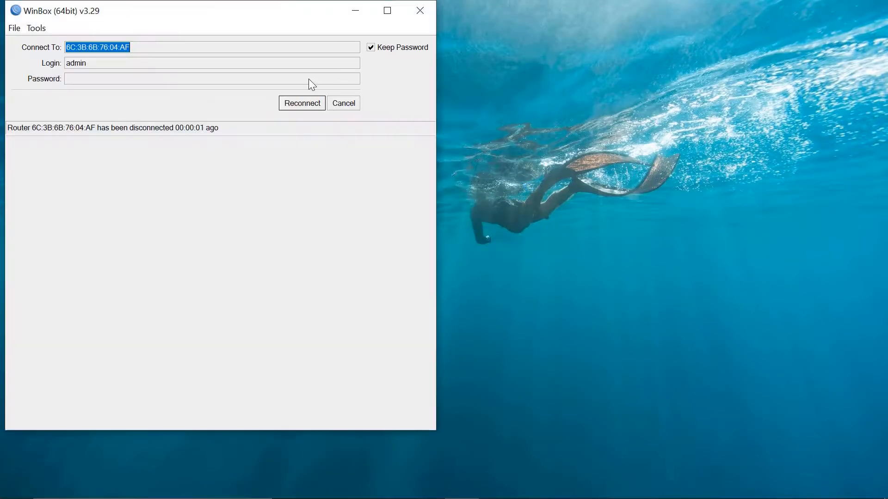
click(303, 106)
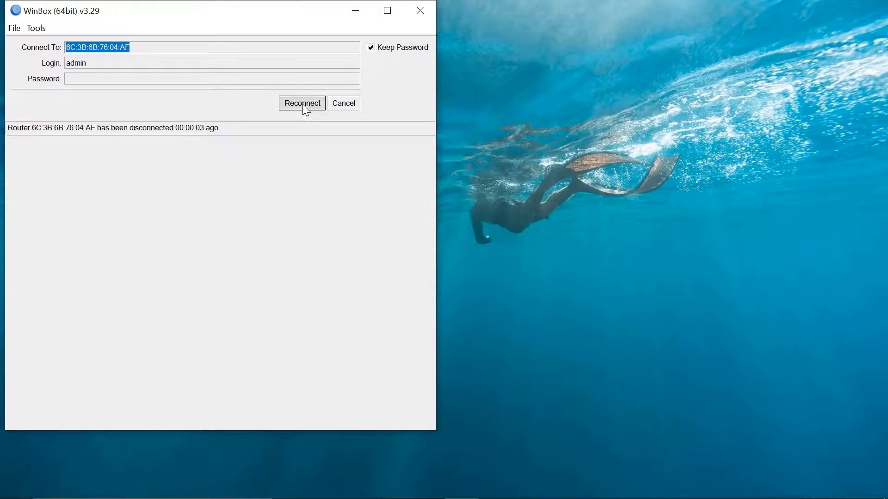
click(343, 103)
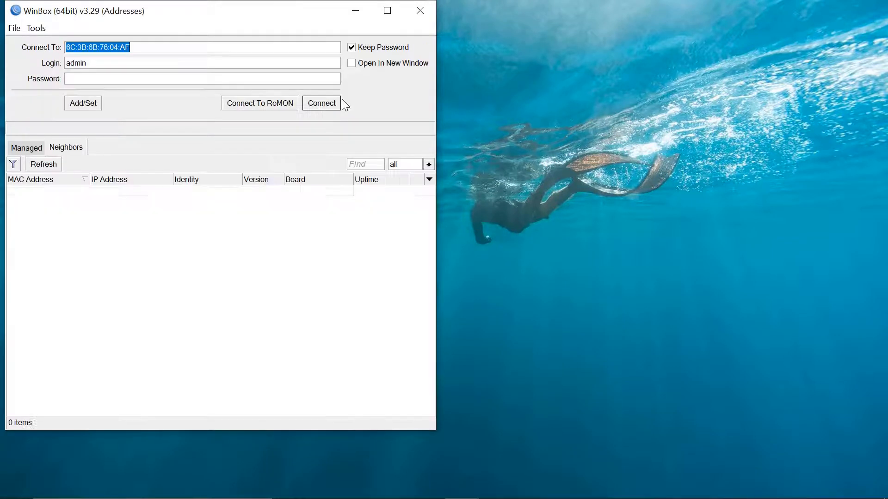
click(125, 82)
text(admin)
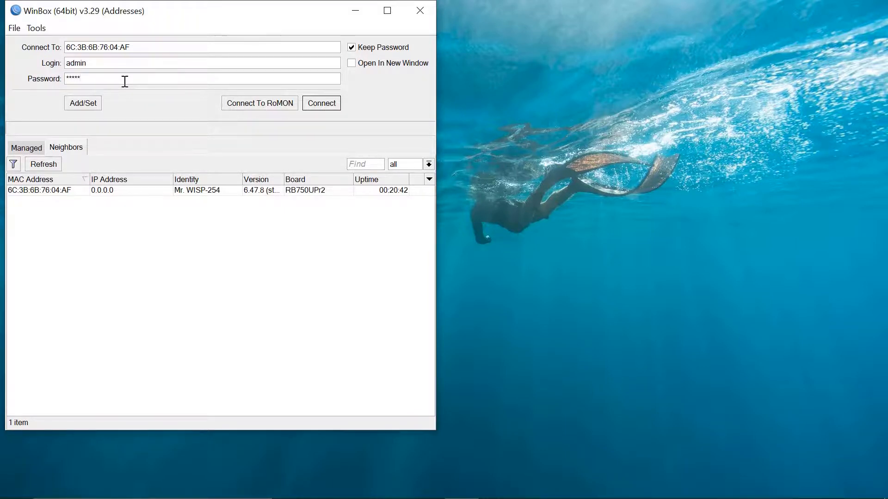
key(Return)
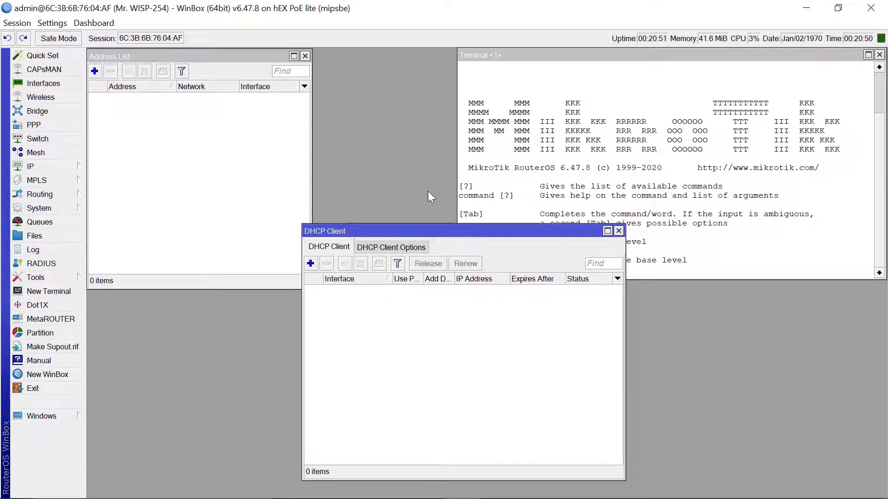
- Add a DHCP client on ether1 and save it so it binds a 192.168.88.x address
click(311, 264)
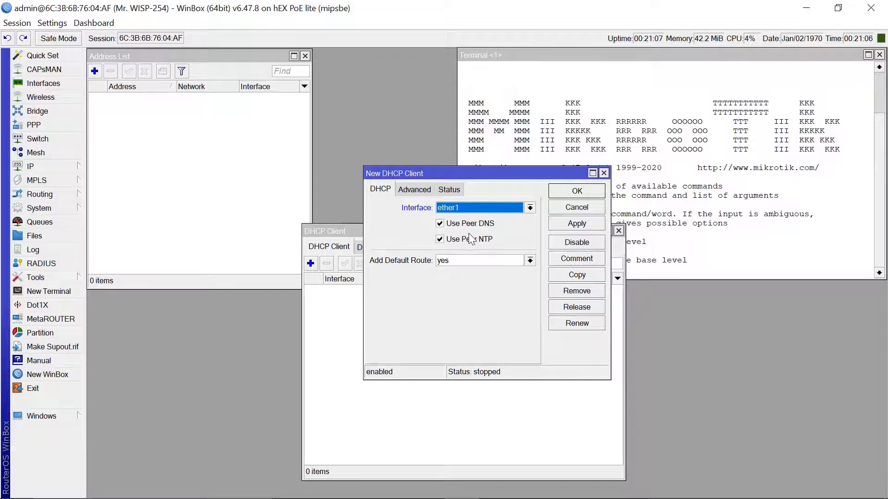
click(578, 224)
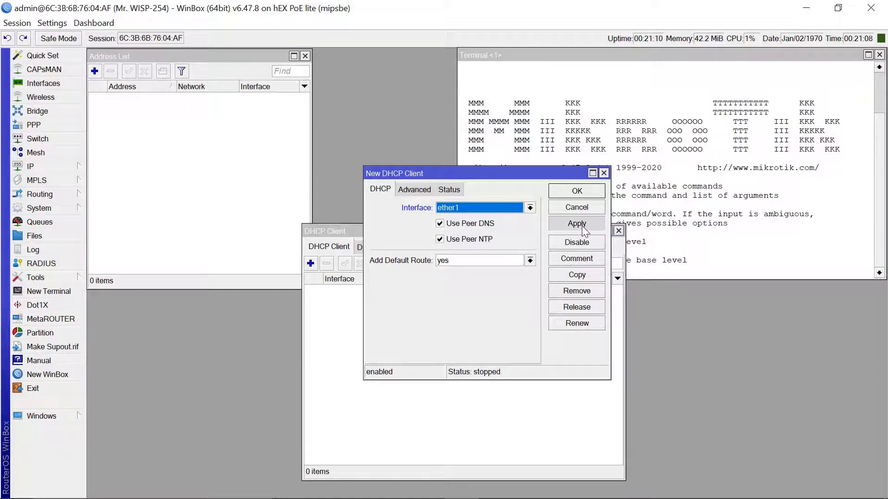
click(577, 196)
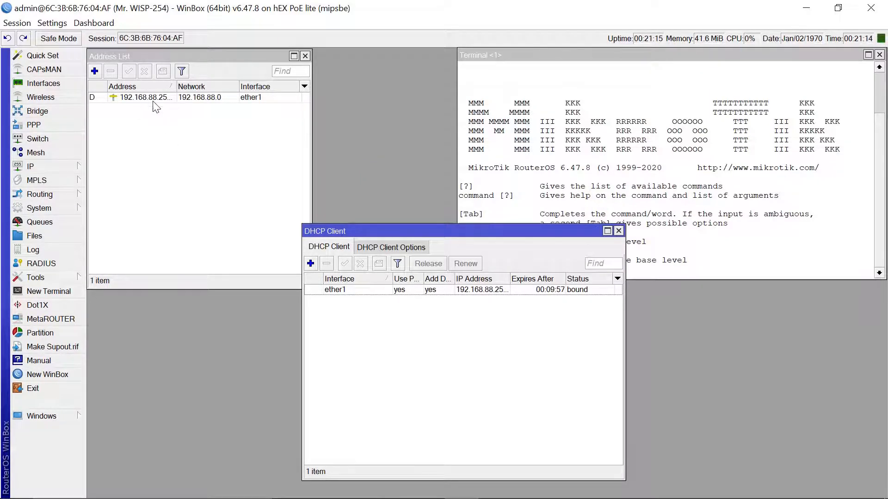
- Run ping 8.8.8.8 in the router's Terminal
click(627, 90)
text(ping)
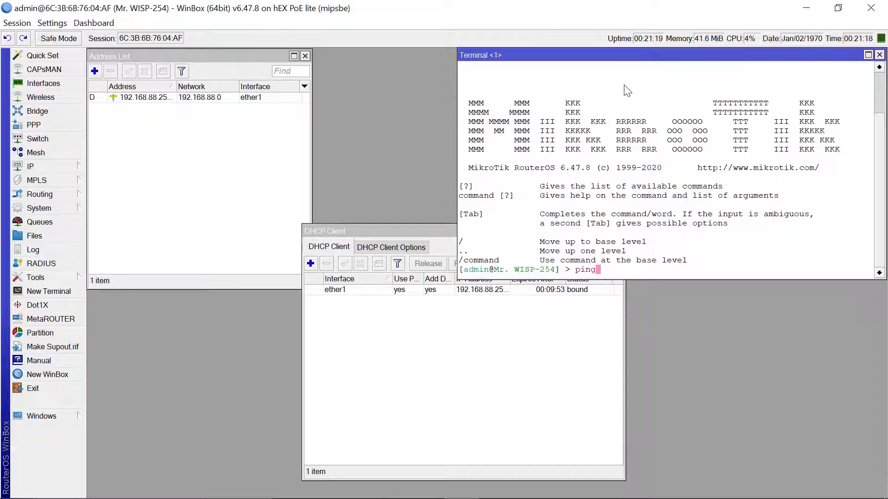
text( 8.8.8.8)
key(Return)
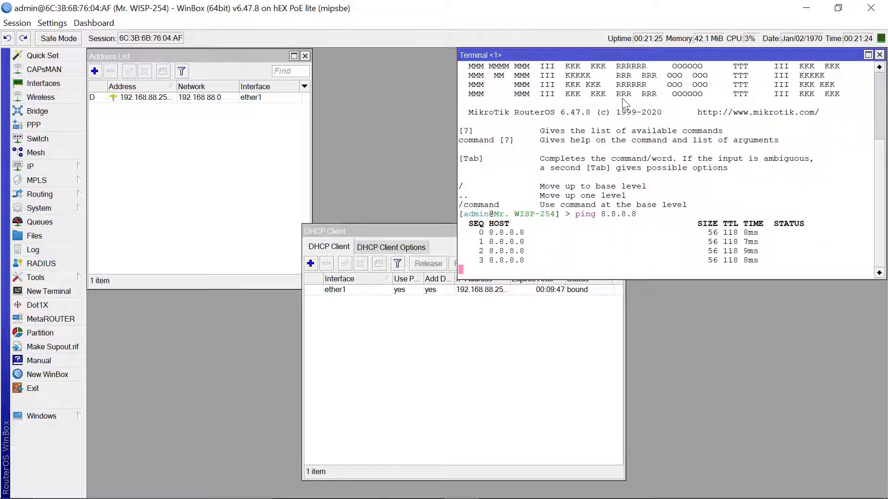
- Close the DHCP Client list and the Terminal window
click(414, 231)
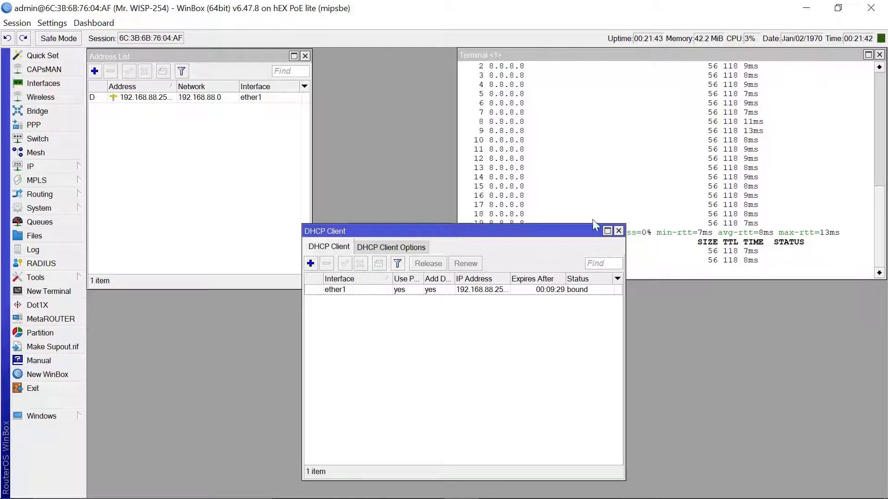
click(619, 232)
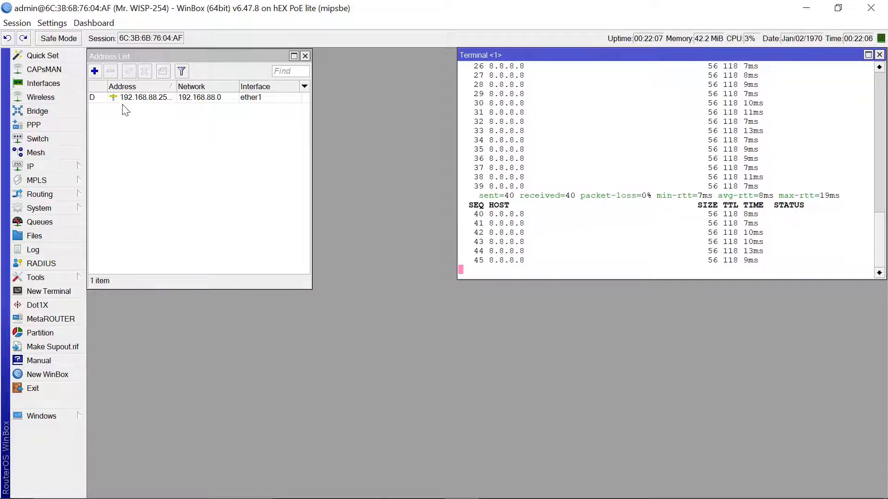
click(880, 55)
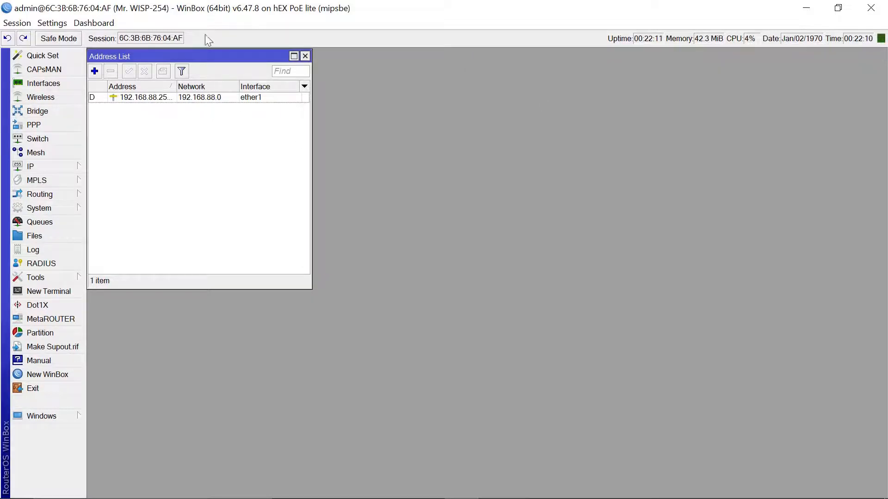
- Close the Address List and open the Interface List, stepping through ether1 to ether5
click(305, 56)
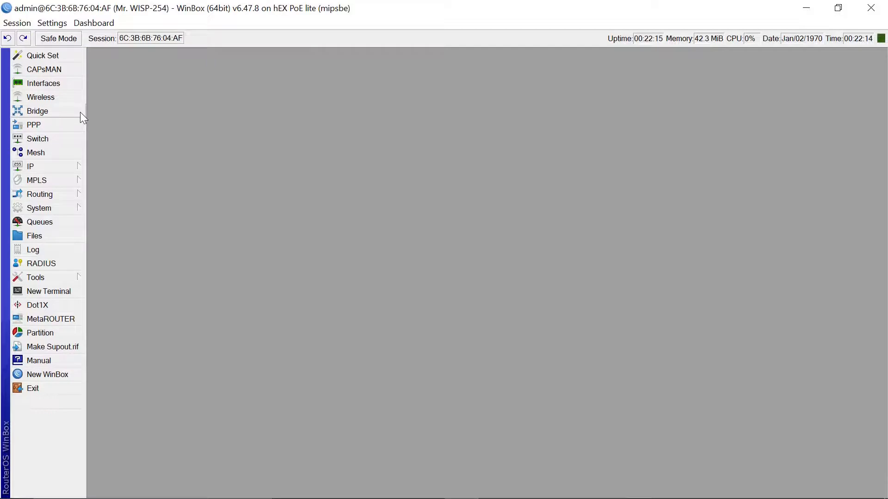
click(46, 83)
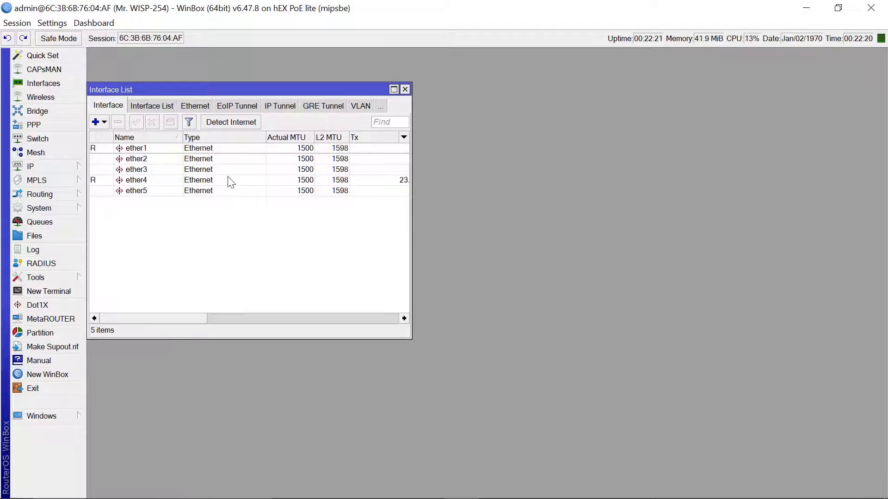
click(161, 153)
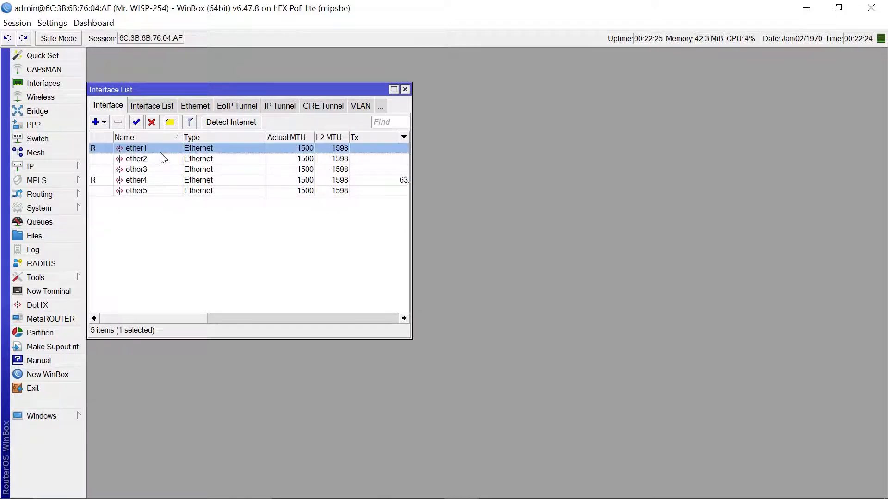
key(Down)
key(Down)
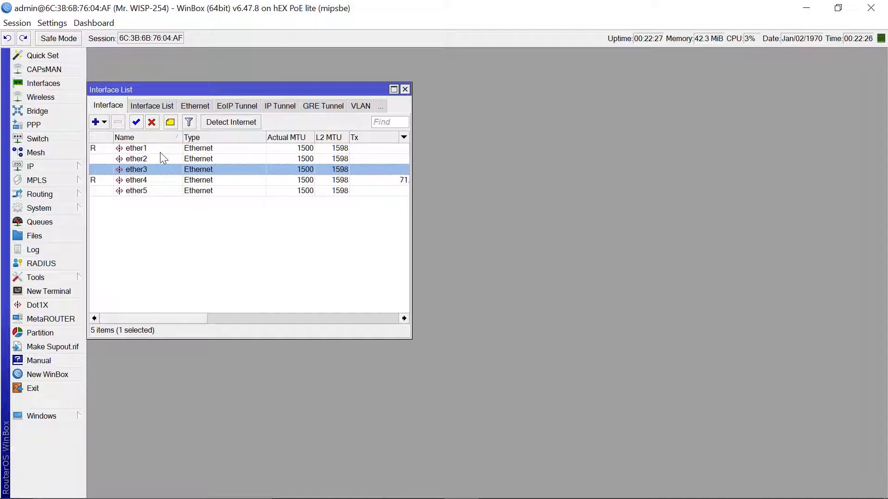
key(Down)
key(Down)
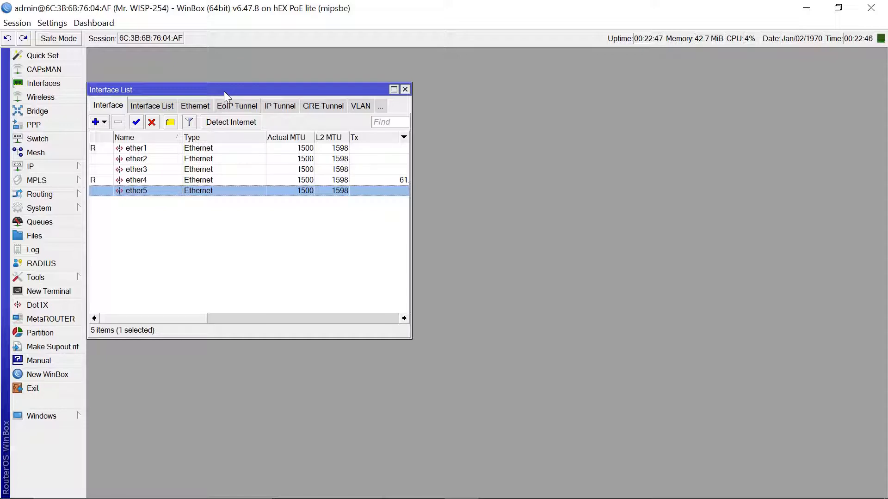
drag(224, 91, 235, 88)
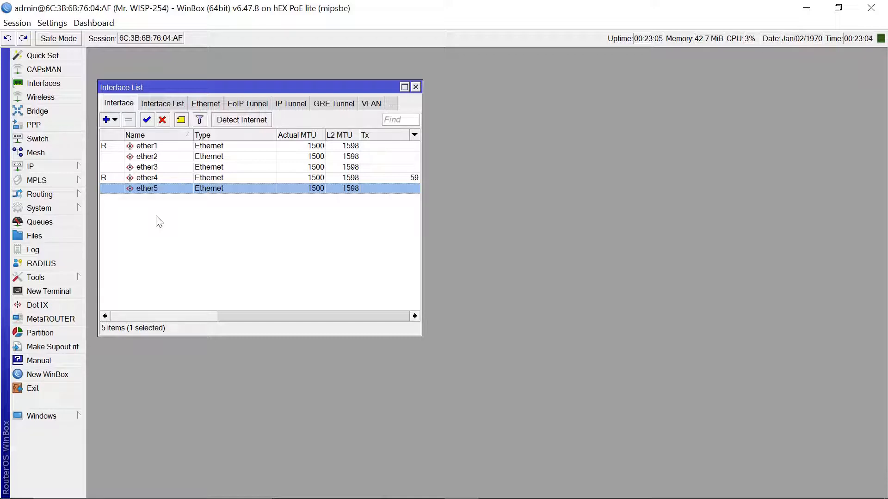
- Add a new bridge named 'Lastmile' and apply it
click(39, 111)
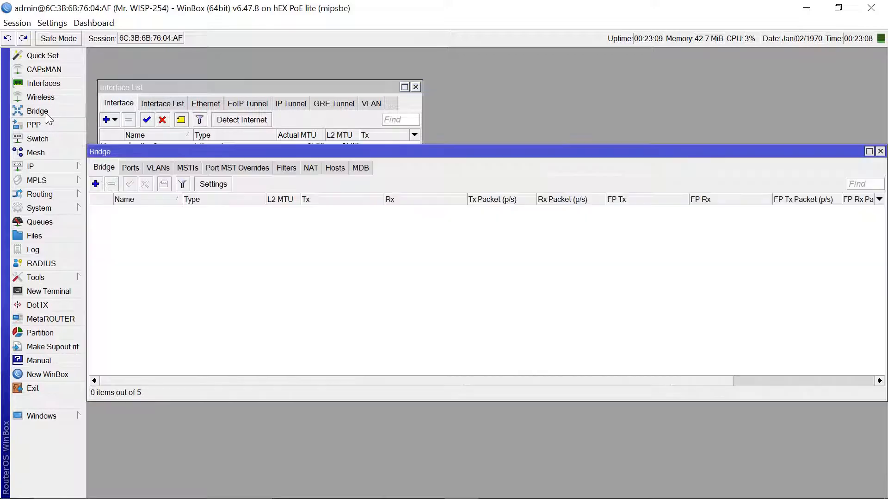
click(96, 184)
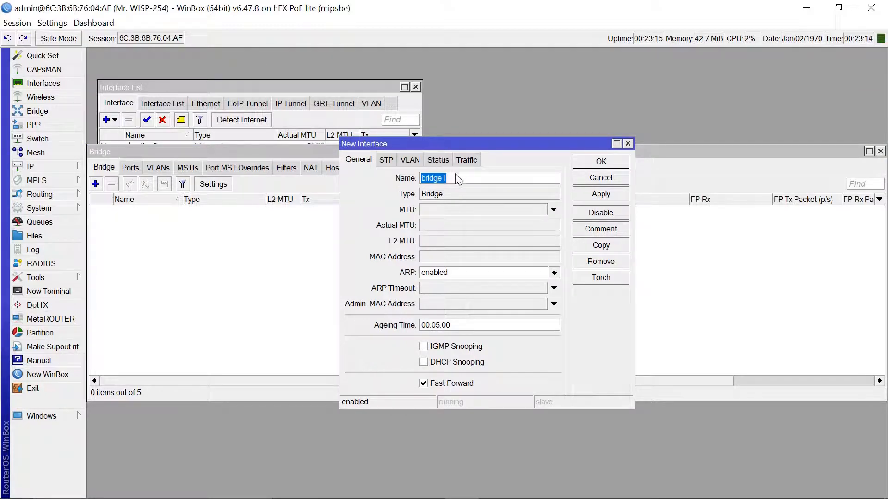
text(L)
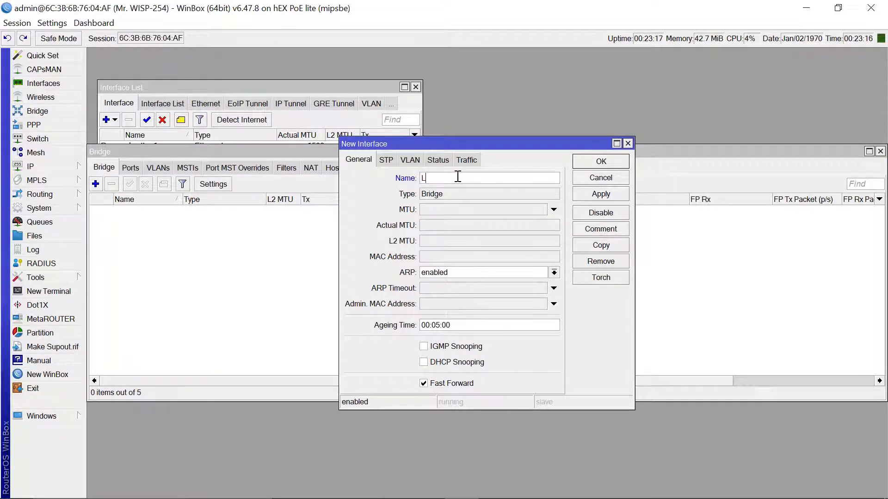
text(astmile)
click(609, 198)
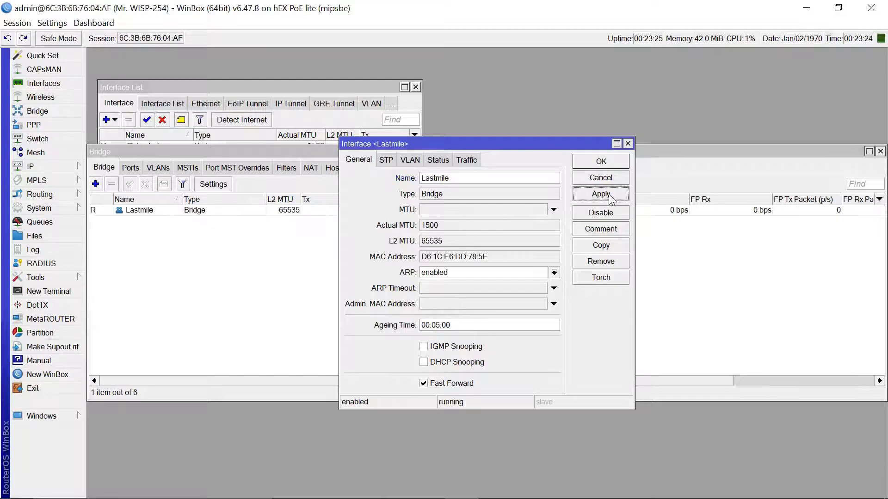
click(601, 162)
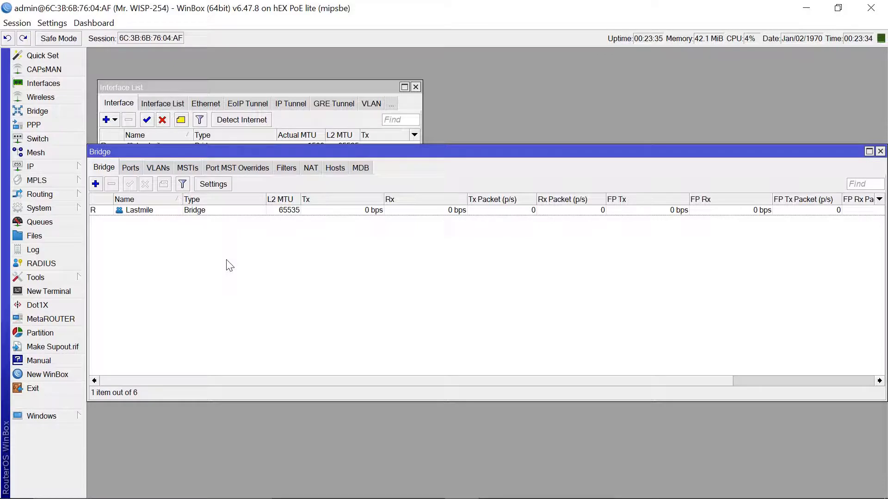
- Add ether2 as a port of the Lastmile bridge
click(131, 169)
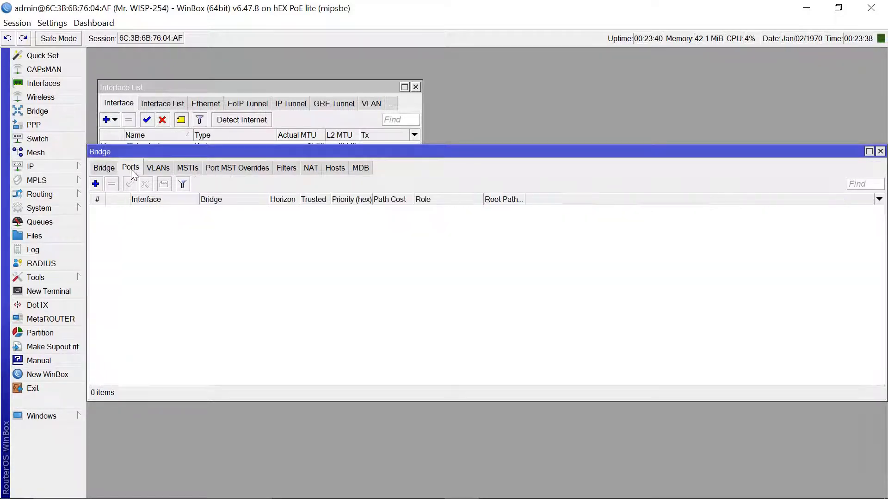
click(96, 184)
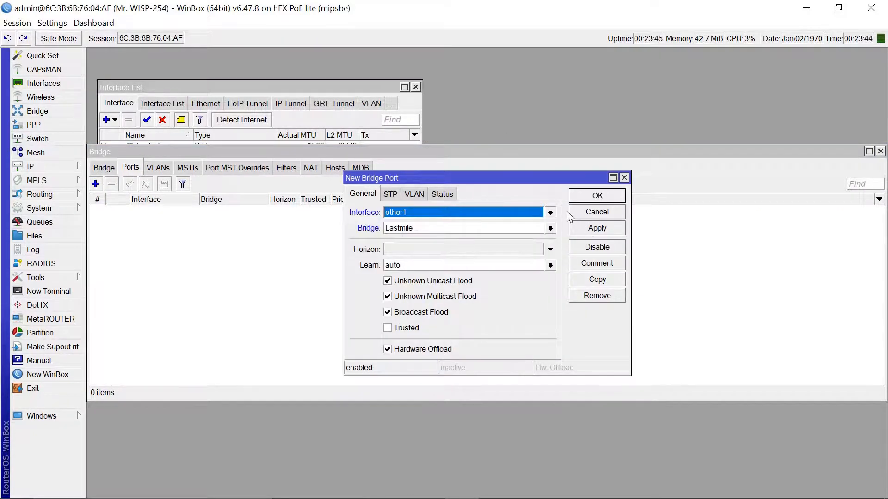
click(551, 213)
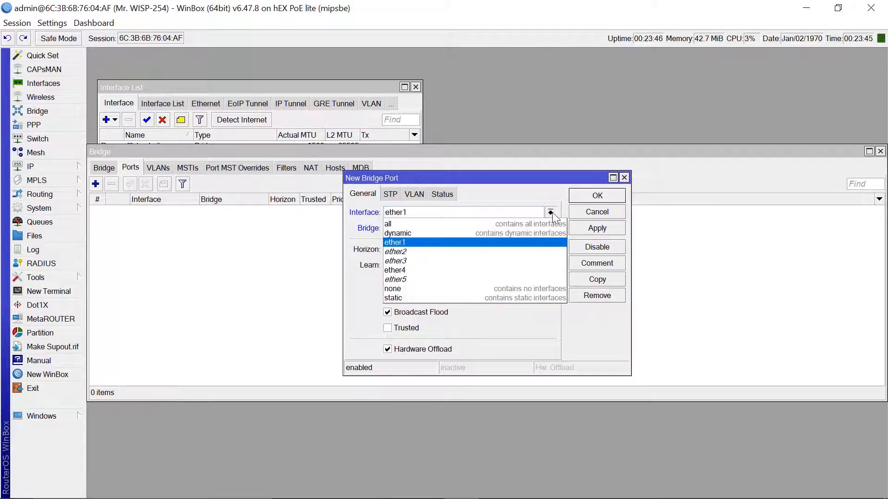
click(437, 251)
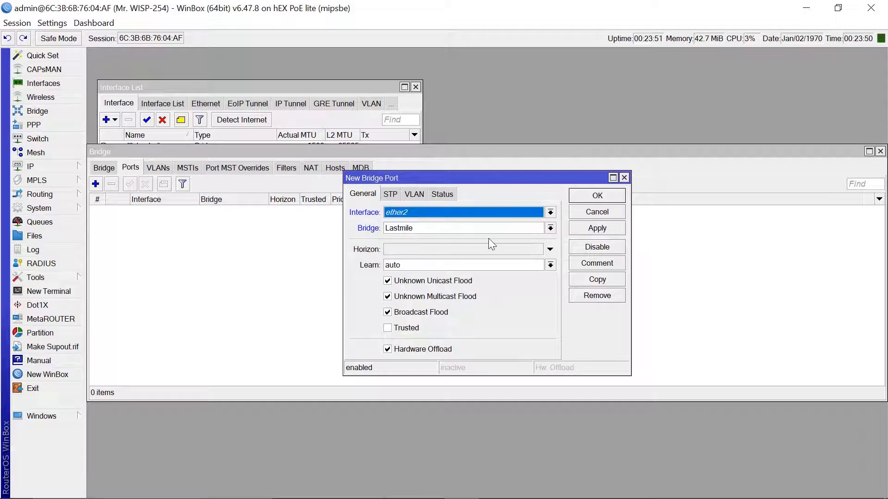
click(603, 235)
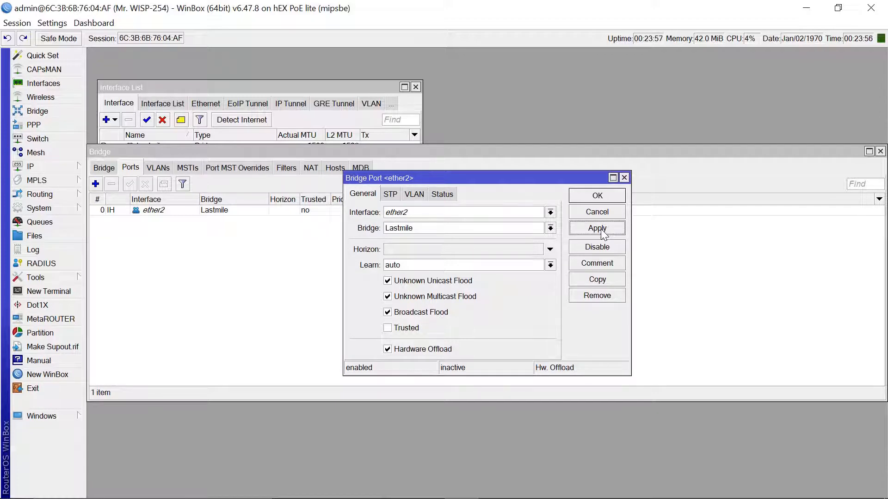
- Add ether3 and ether4 as further Lastmile bridge ports
click(602, 279)
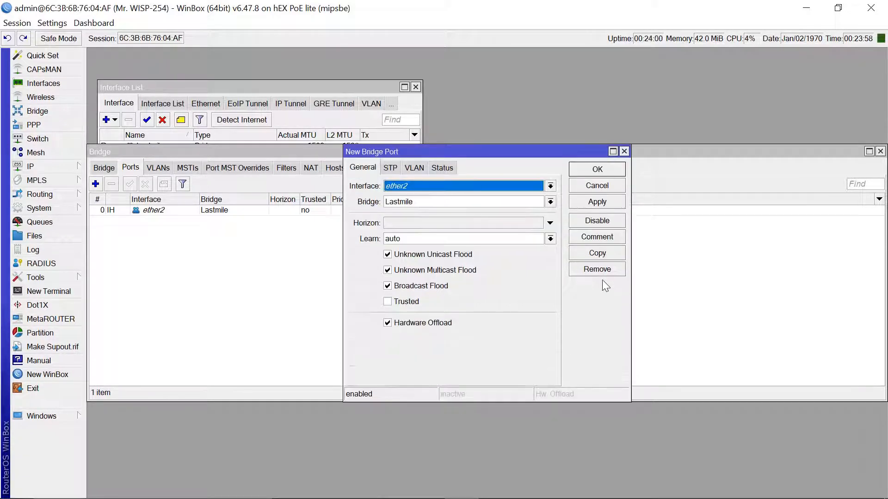
click(550, 187)
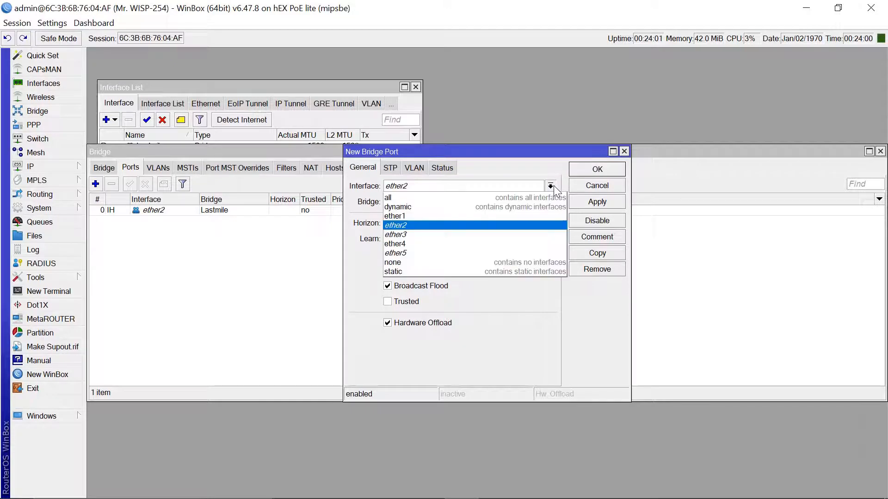
click(437, 235)
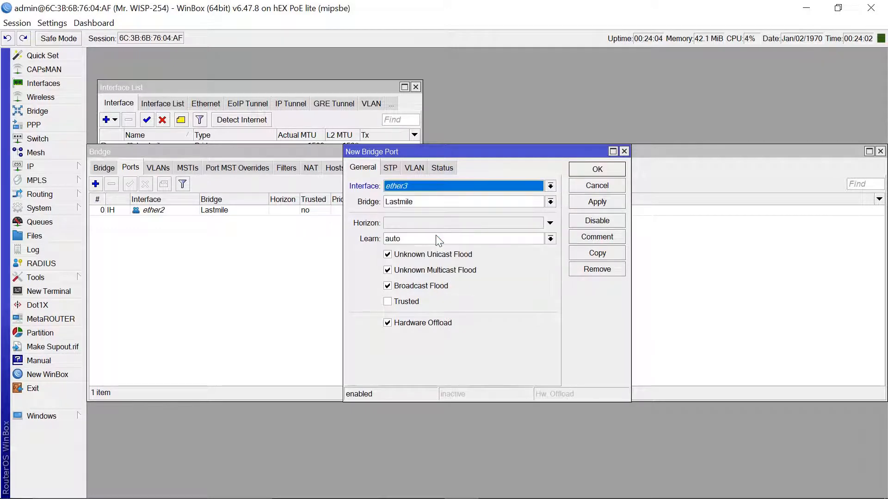
click(585, 202)
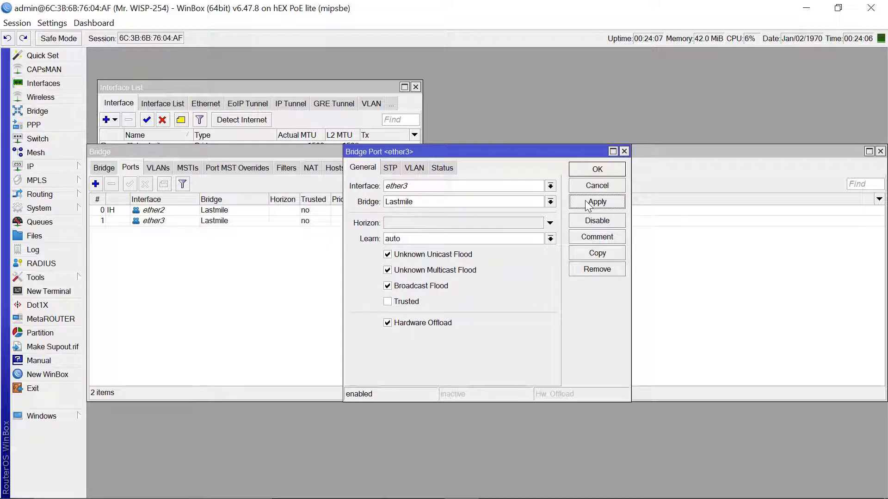
click(607, 255)
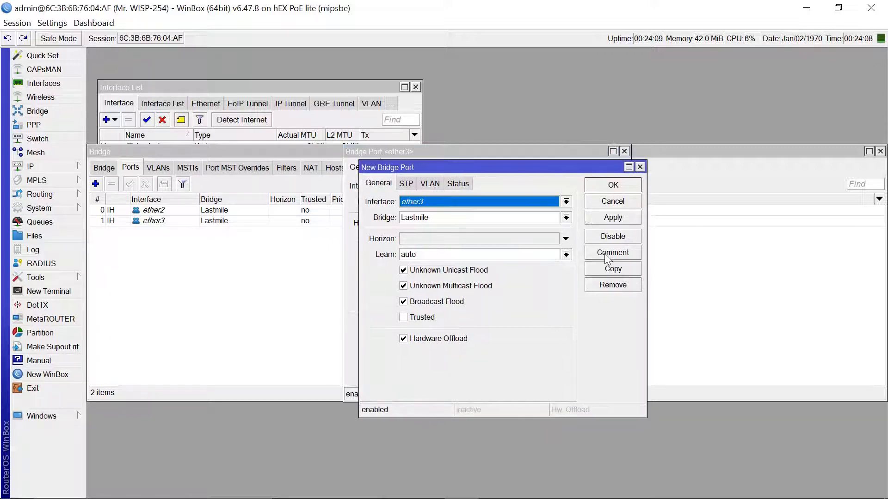
click(566, 201)
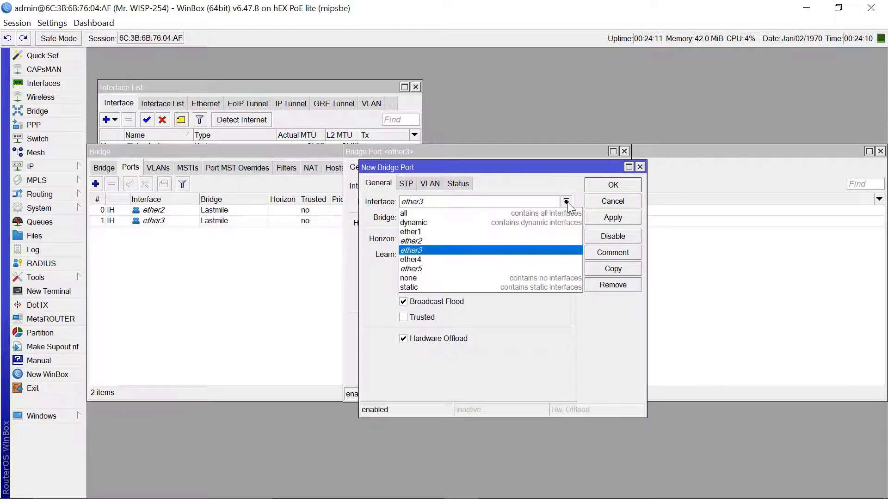
click(447, 266)
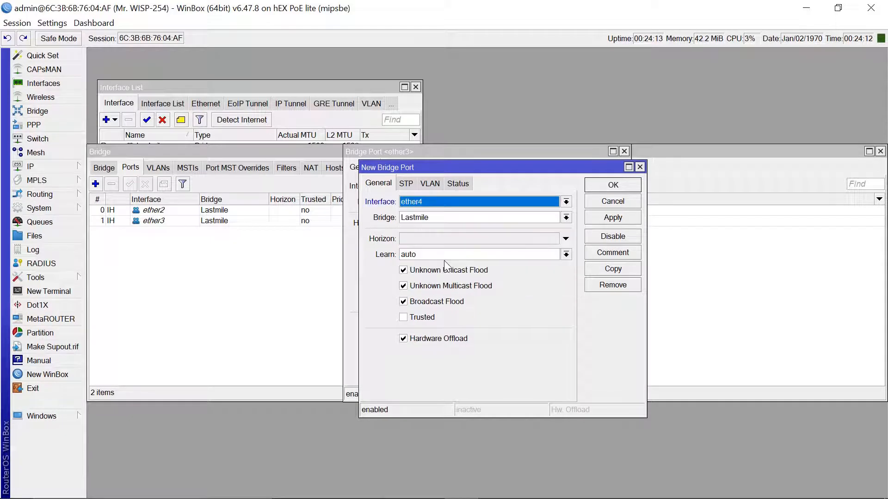
click(618, 219)
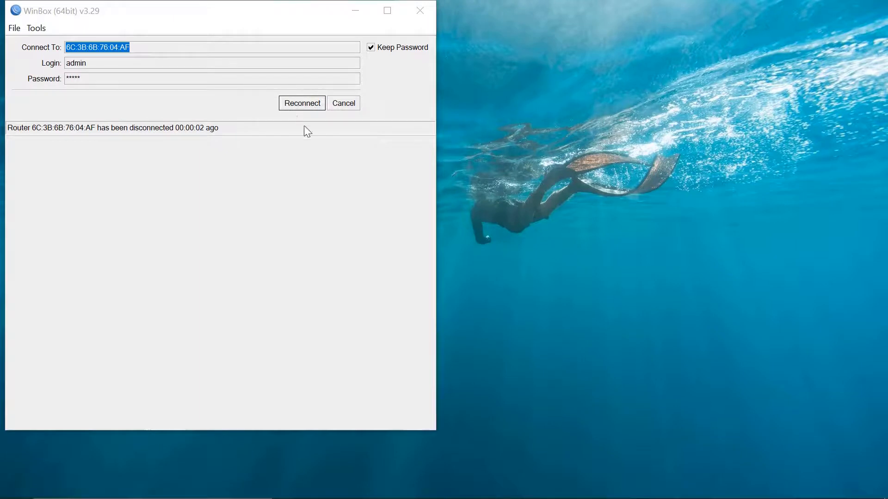
- Reconnect to the router, change the ether4 port to ether5, and close the port dialogs
click(292, 108)
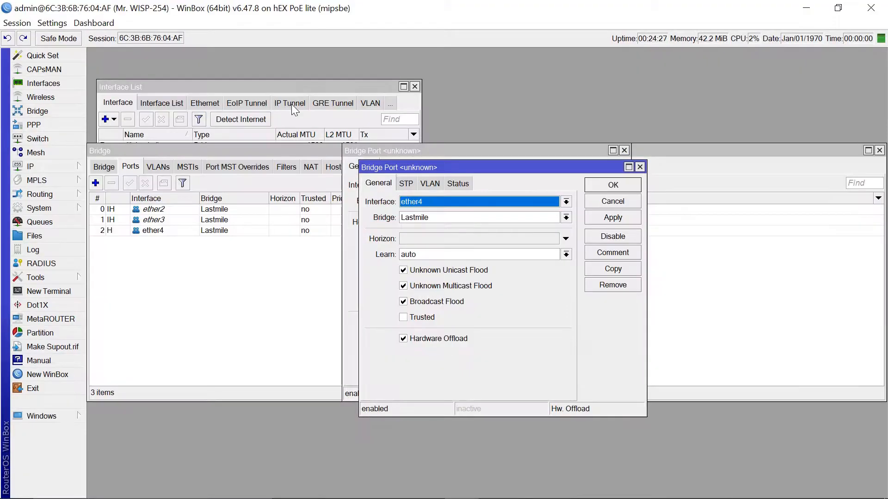
click(565, 202)
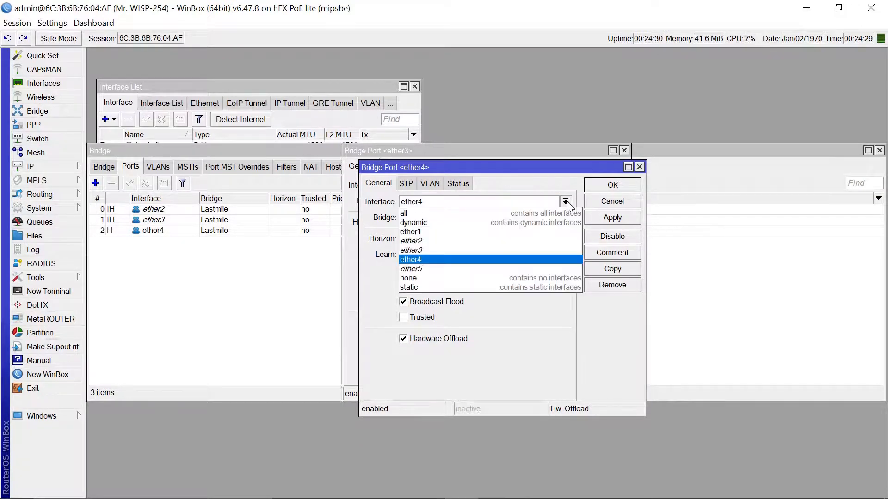
click(434, 271)
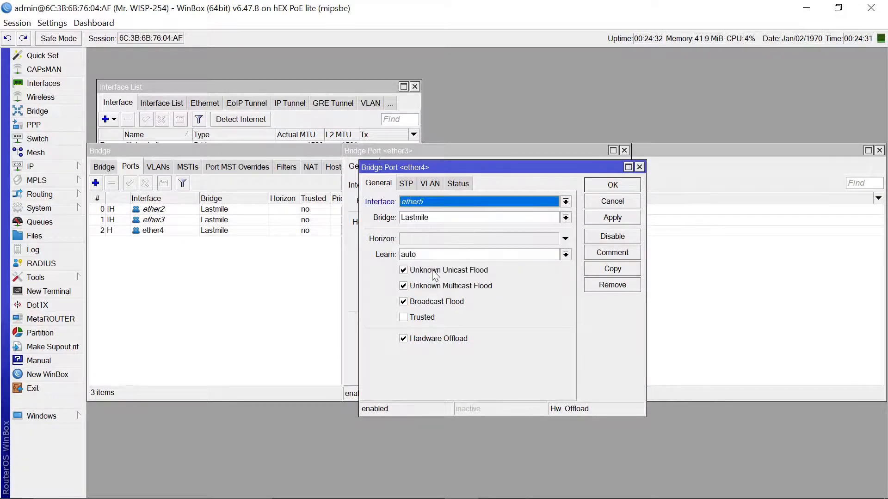
click(612, 217)
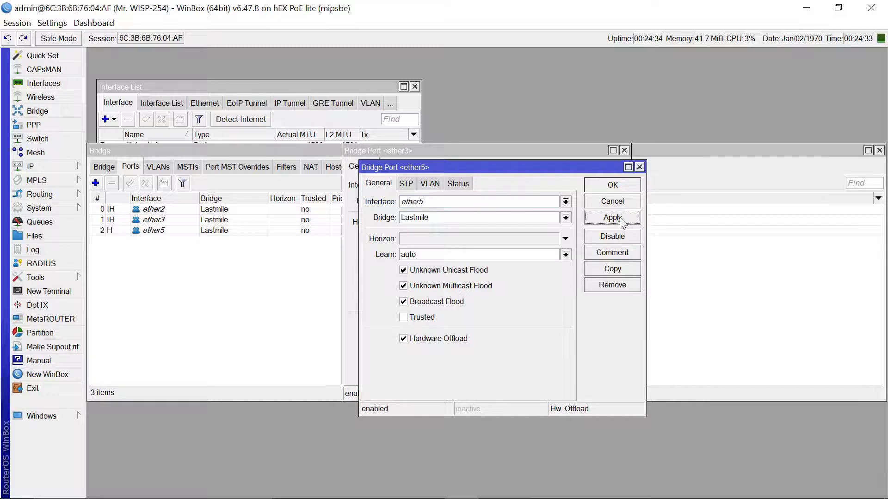
click(621, 188)
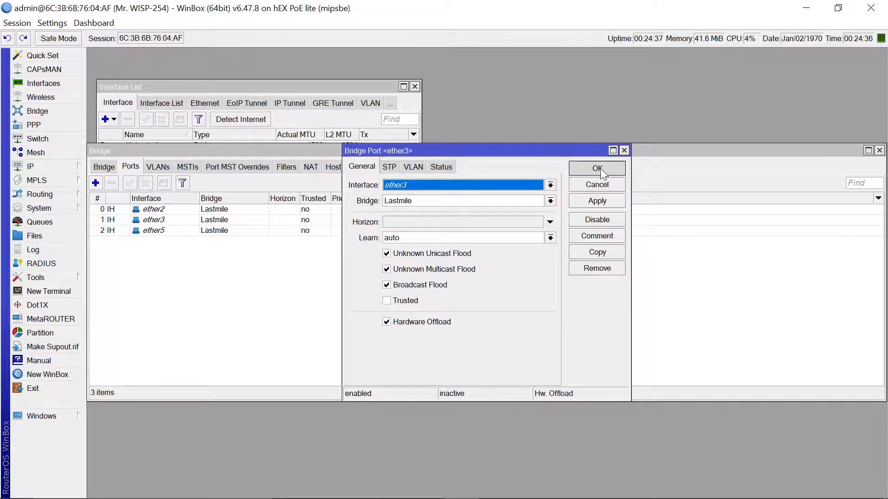
click(601, 170)
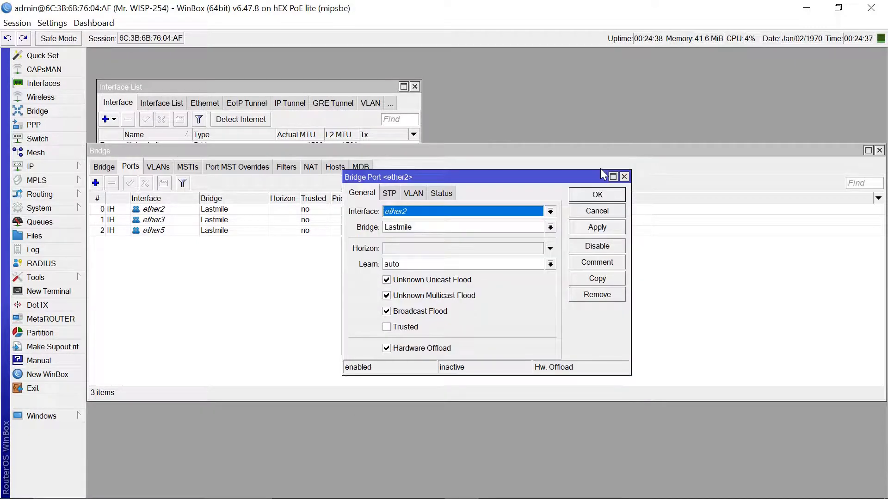
click(606, 198)
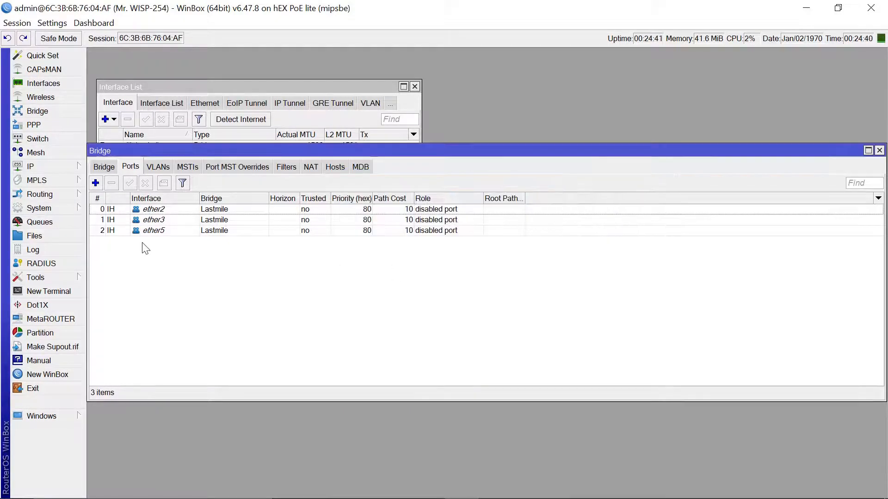
- Add ether4 as a fourth Lastmile bridge port and reconnect to the router
click(96, 183)
click(550, 212)
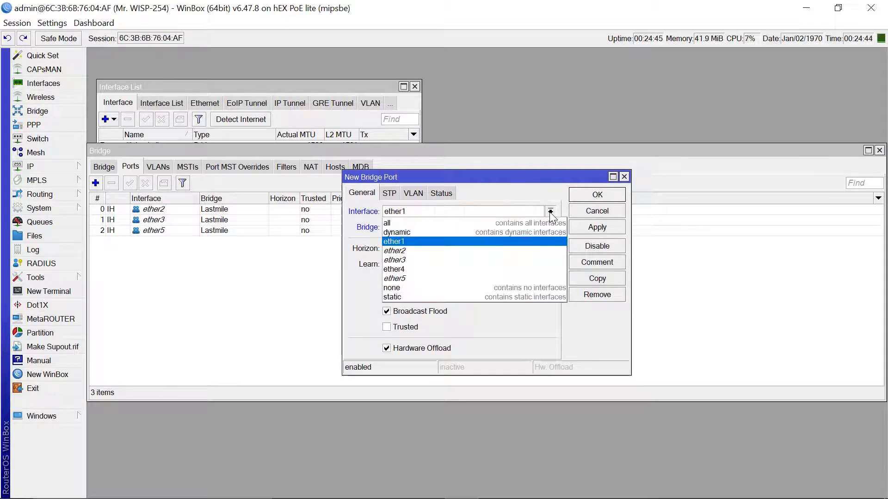
click(399, 269)
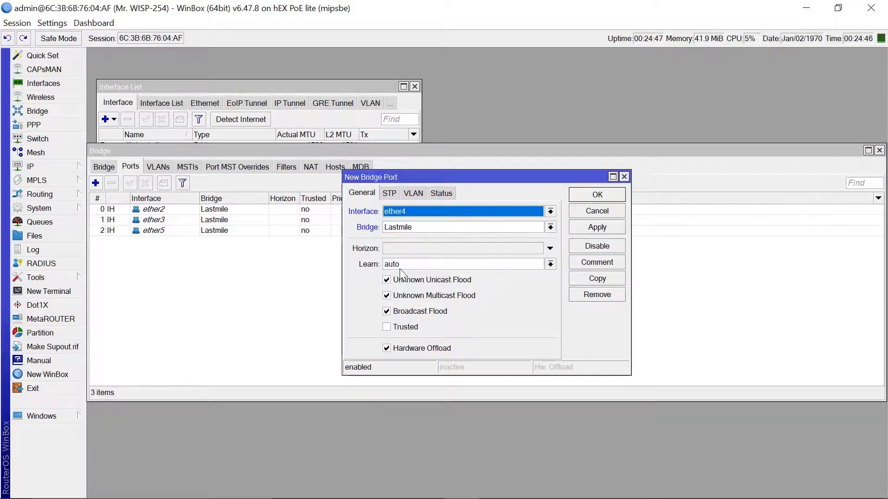
click(614, 227)
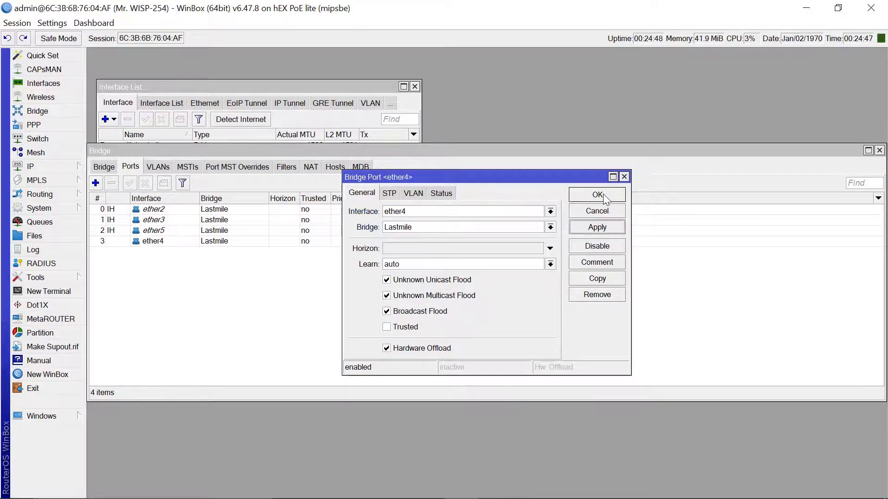
click(598, 194)
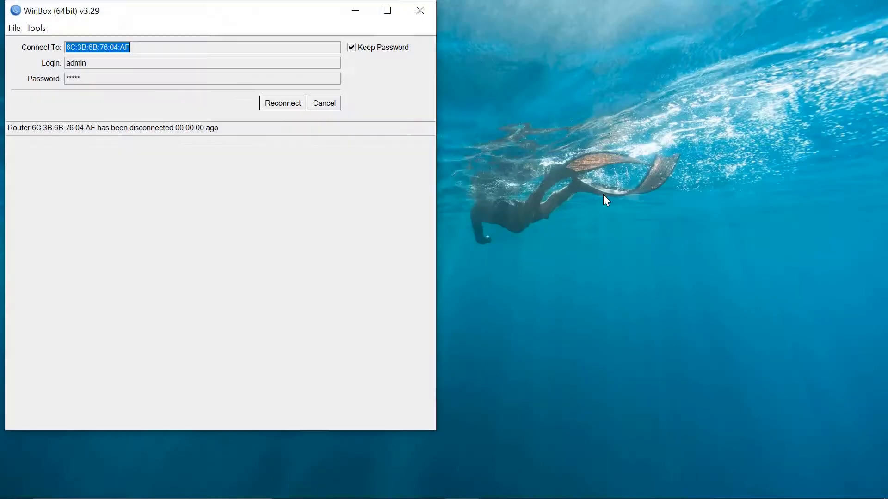
click(293, 105)
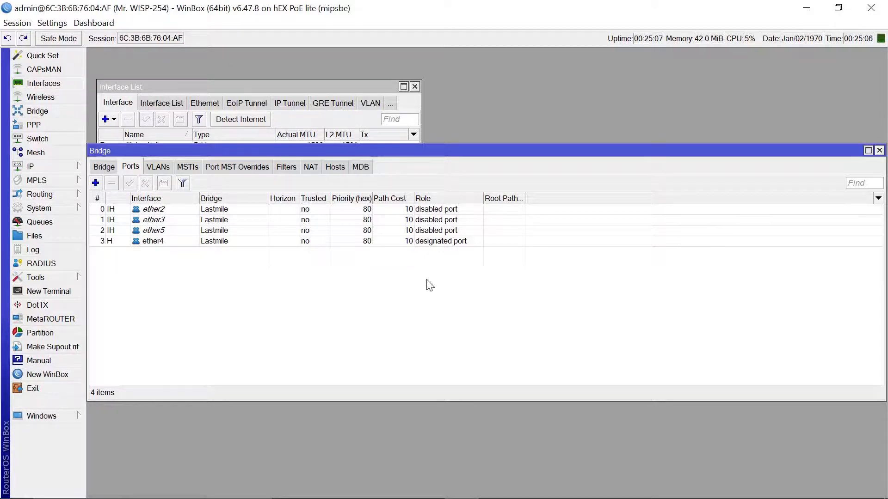
- Close the Bridge window, widen the Interface List to see its columns, then close it
click(880, 150)
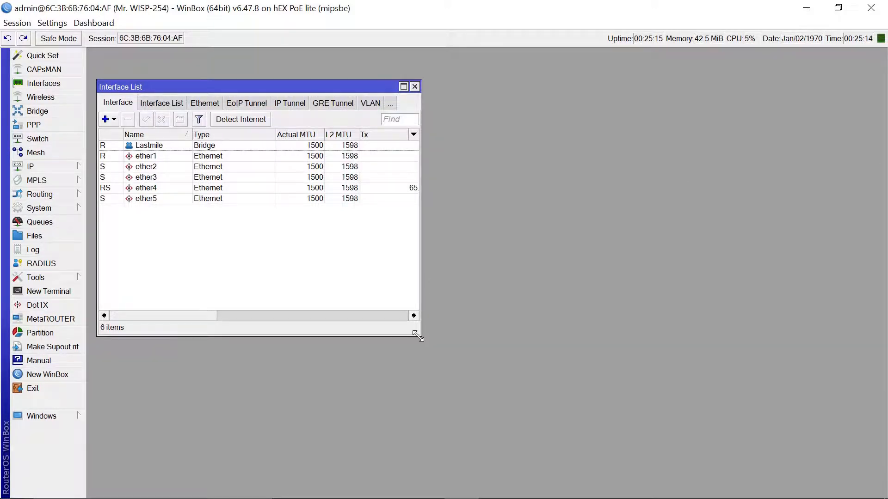
drag(417, 334, 458, 345)
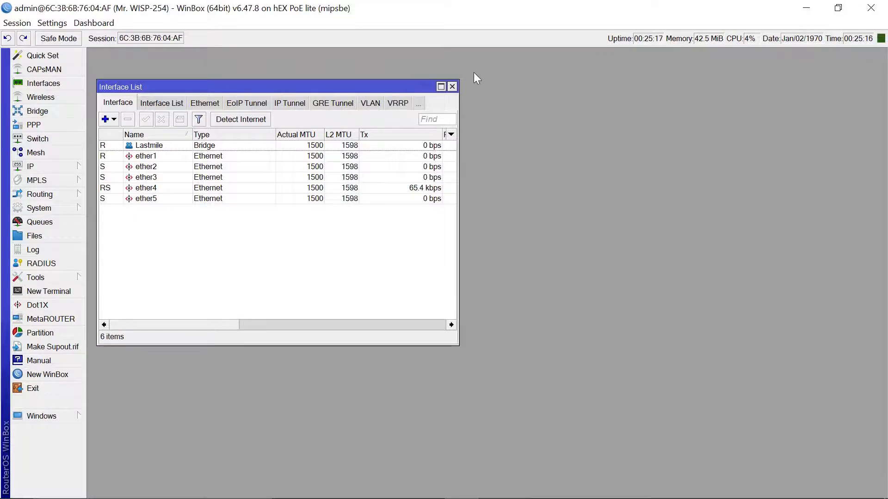
click(452, 88)
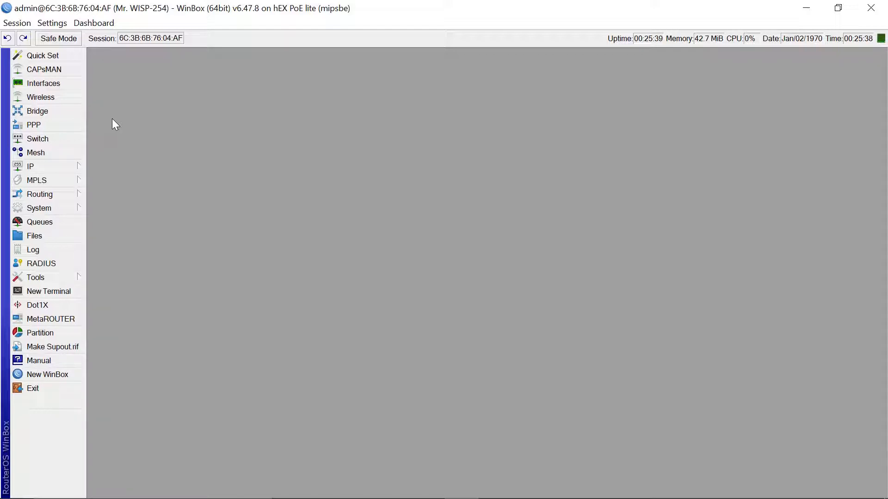
- Create IP pool 'lastmile pool' with addresses 172.10.20.2-172.10.20.254
click(40, 166)
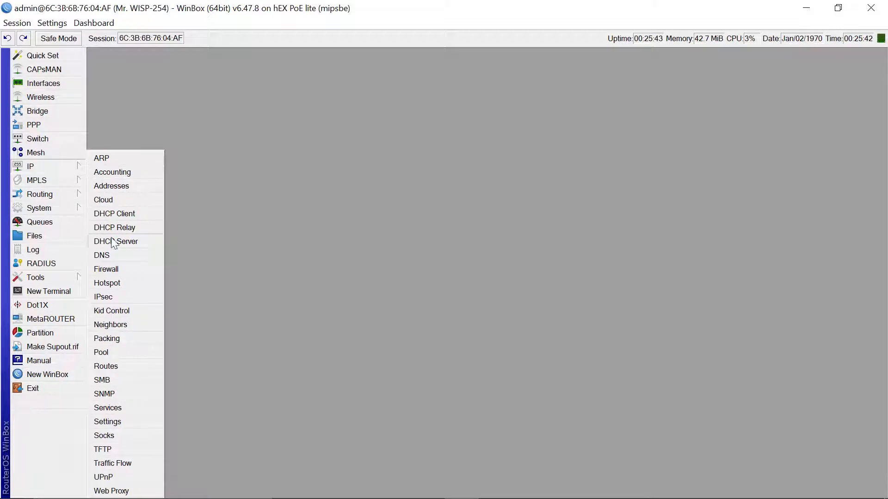
click(116, 352)
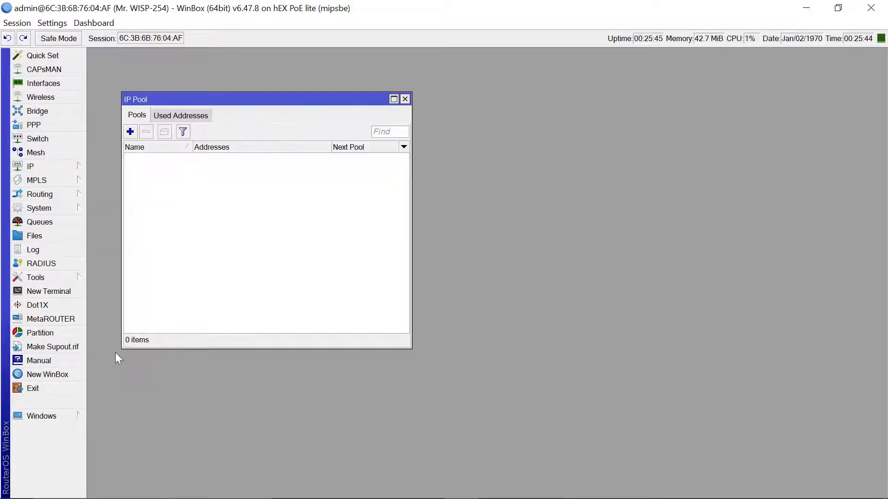
click(130, 132)
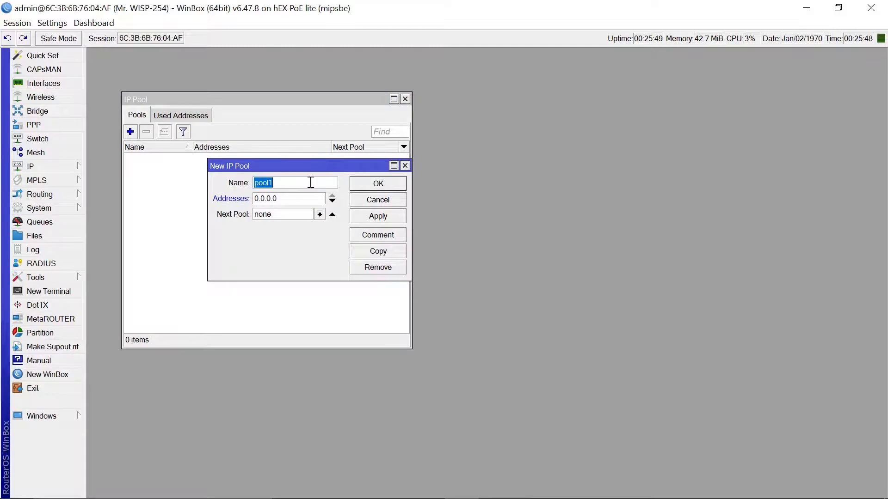
click(310, 182)
key(BackSpace)
key(Home)
text(lastmile)
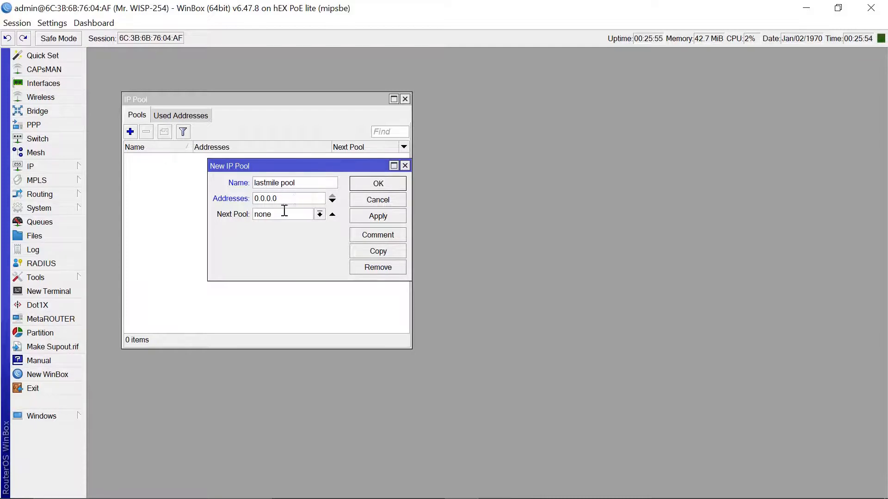
click(296, 197)
key(BackSpace)
key(BackSpace)
key(BackSpace)
key(BackSpace)
key(BackSpace)
key(BackSpace)
key(BackSpace)
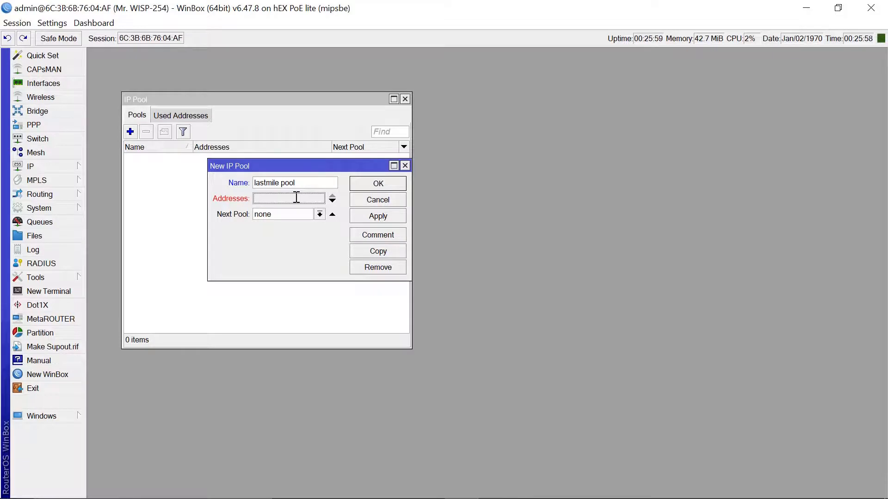
text(172)
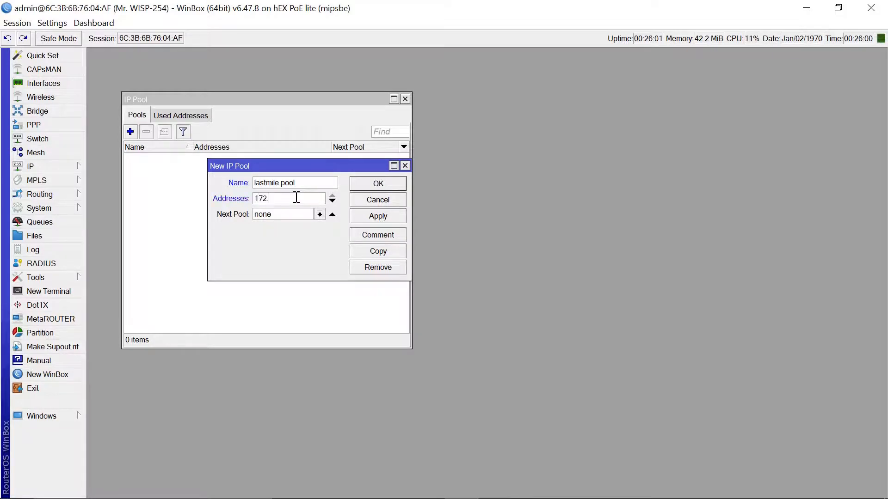
text(.10.20.2-172.10.20.)
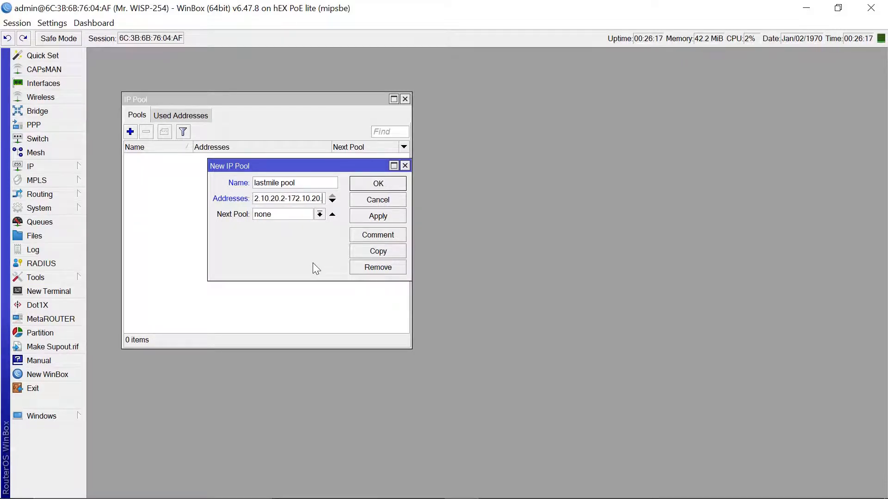
text(254)
click(396, 216)
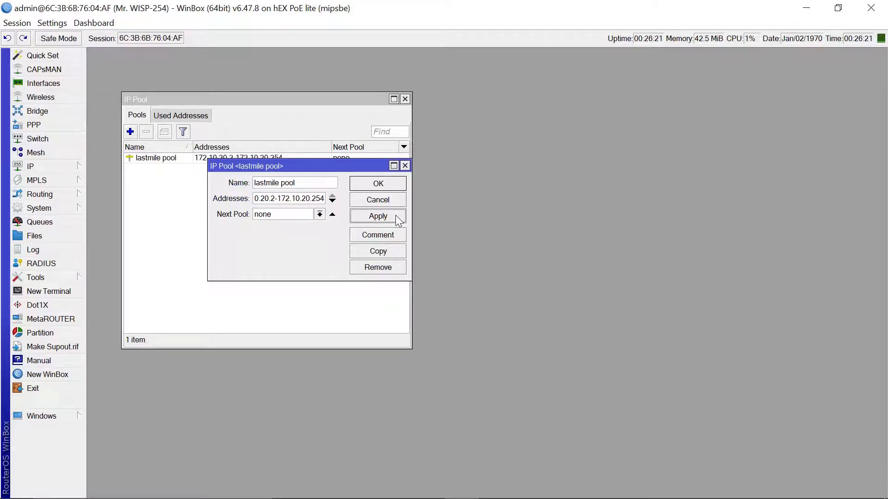
click(378, 184)
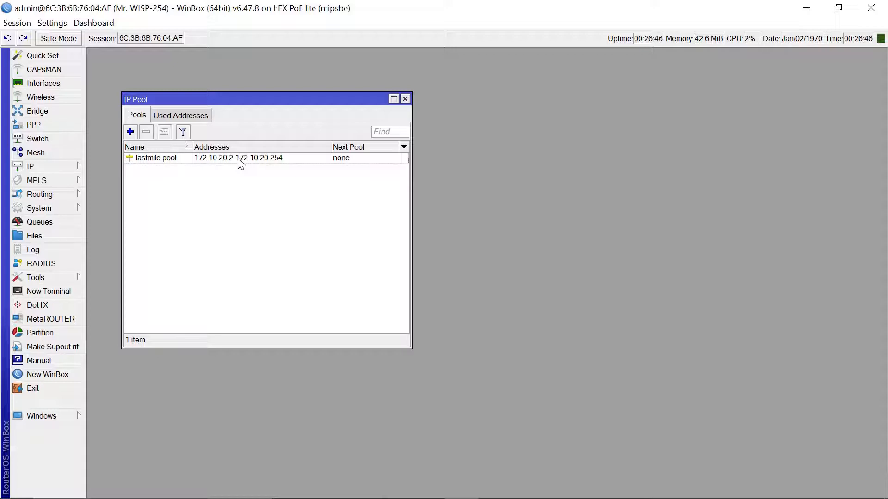
- Add a srcnat masquerade NAT rule for source address 172.10.20.0/24 in Firewall
click(405, 99)
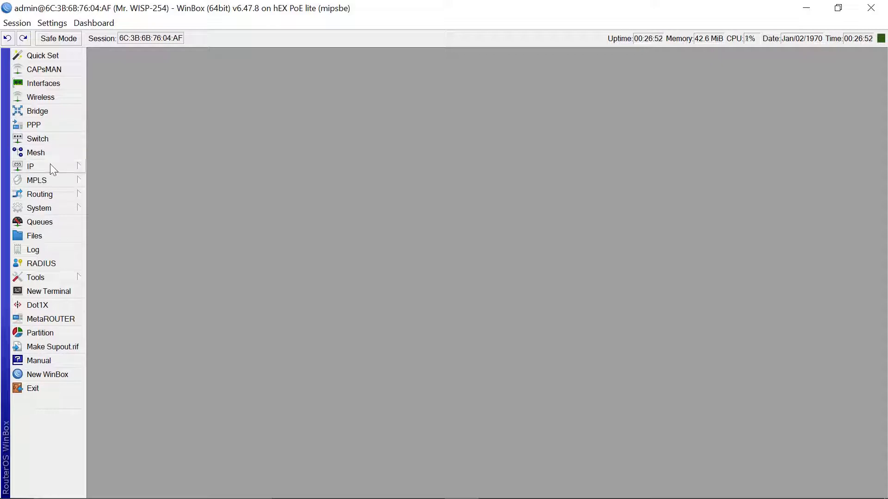
click(37, 165)
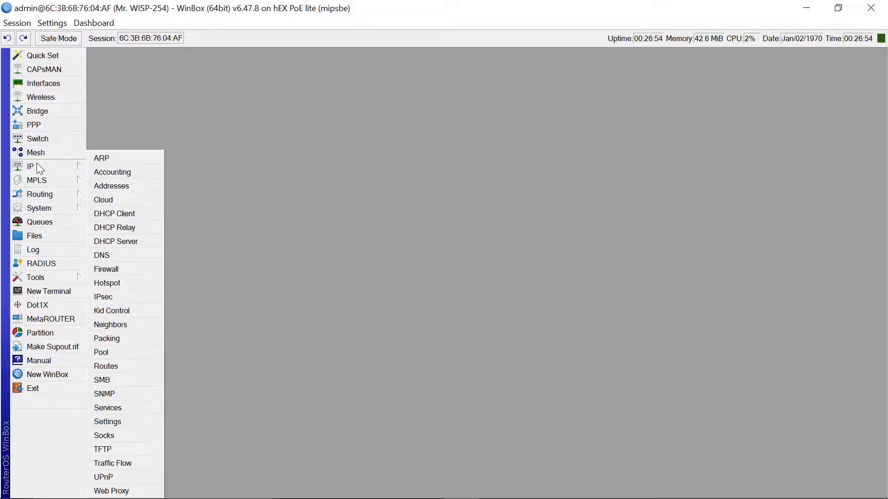
click(111, 270)
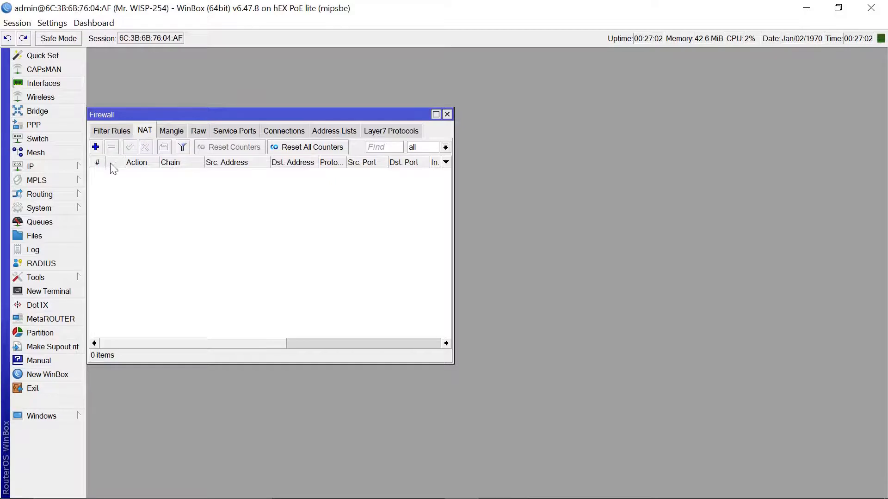
click(96, 147)
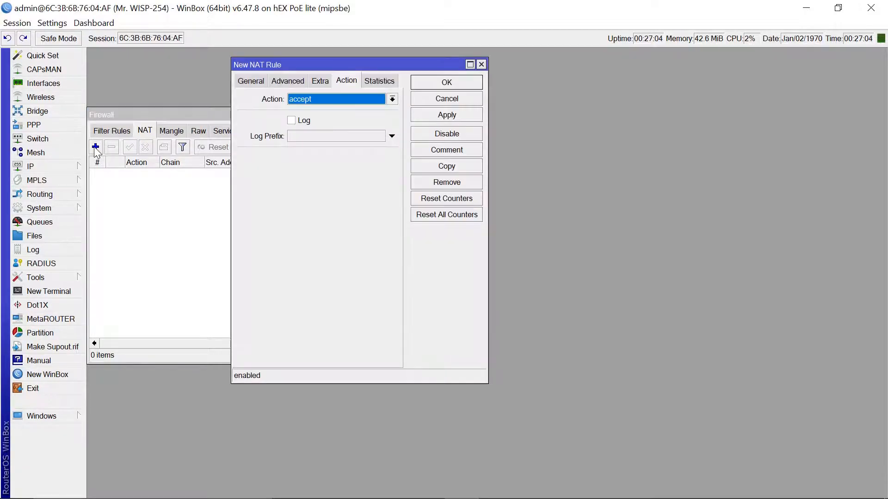
click(392, 99)
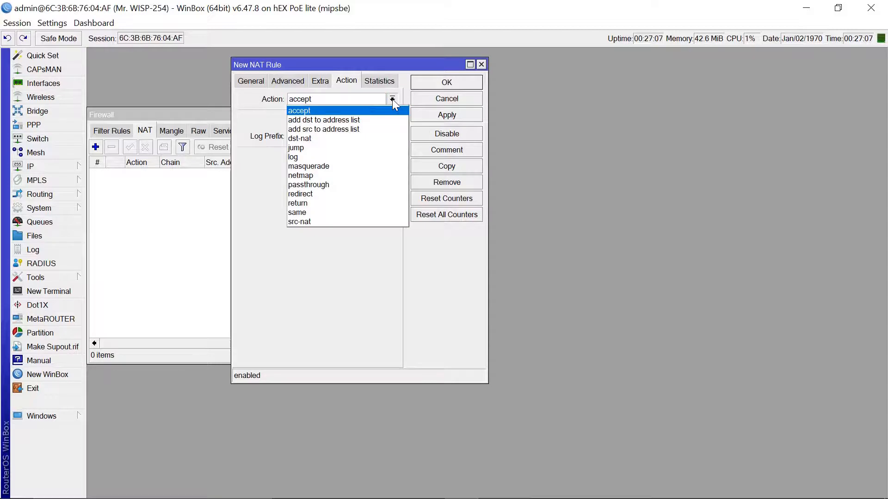
click(327, 167)
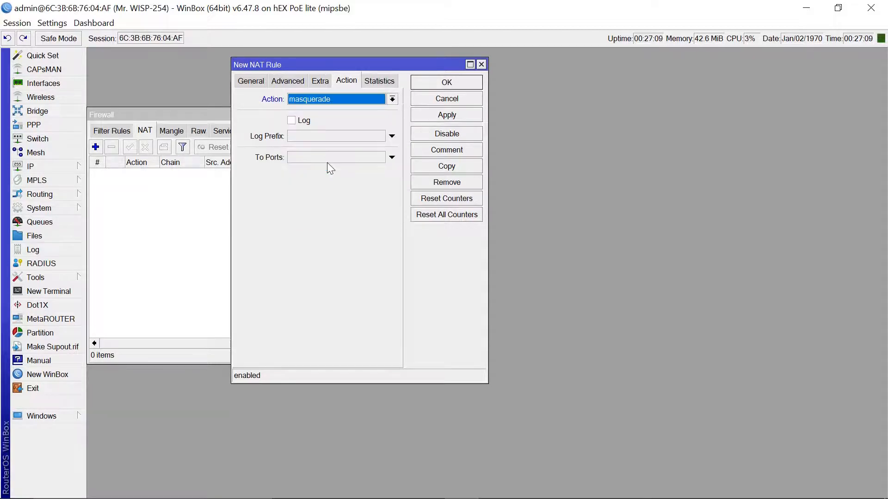
click(246, 82)
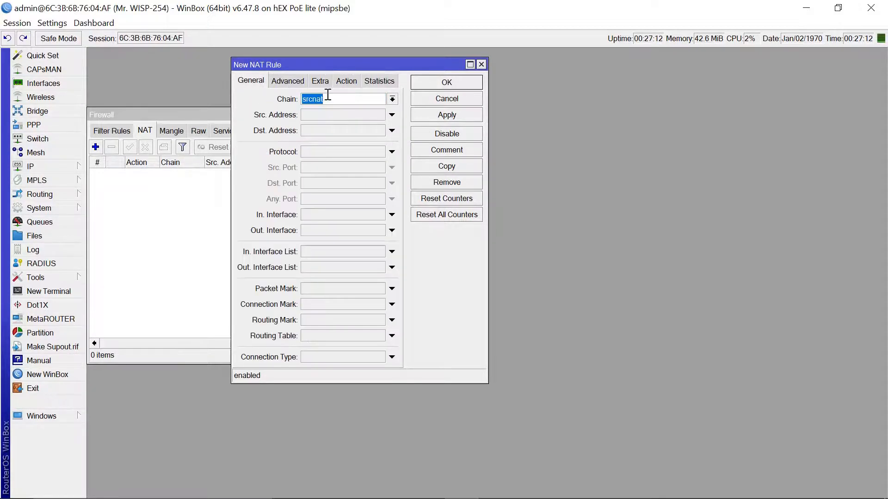
click(329, 114)
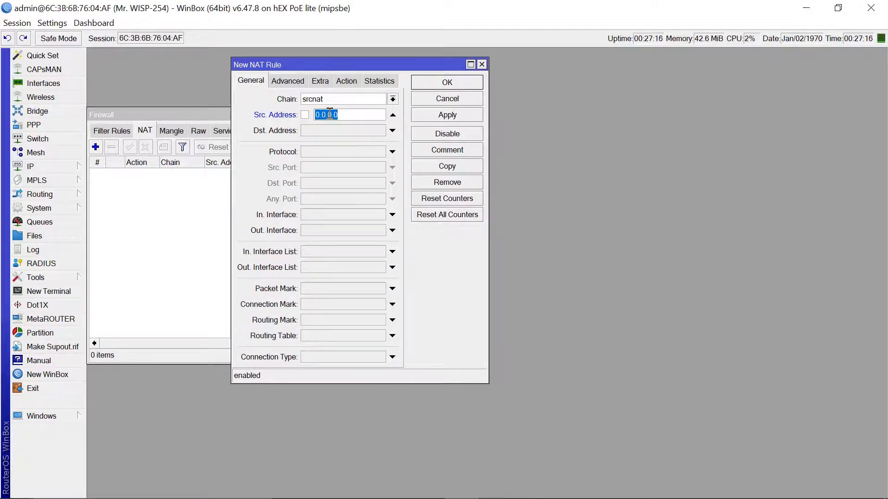
text(172)
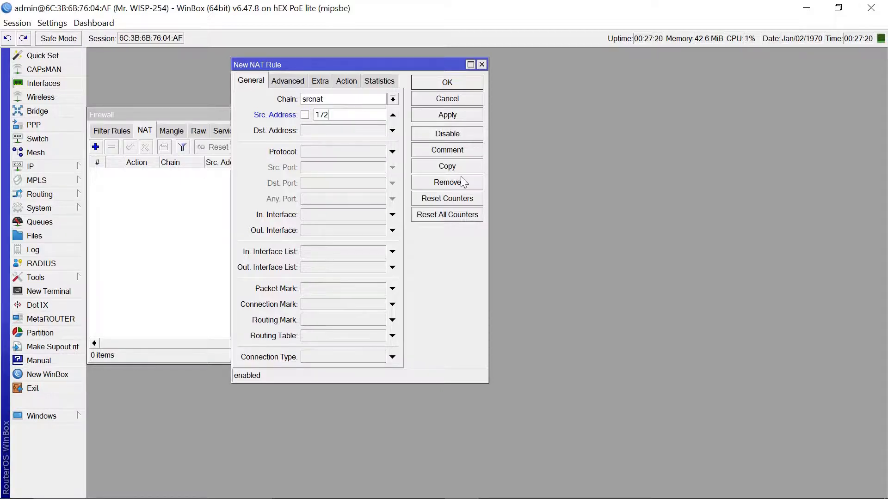
text(.10.20.0/24)
click(451, 118)
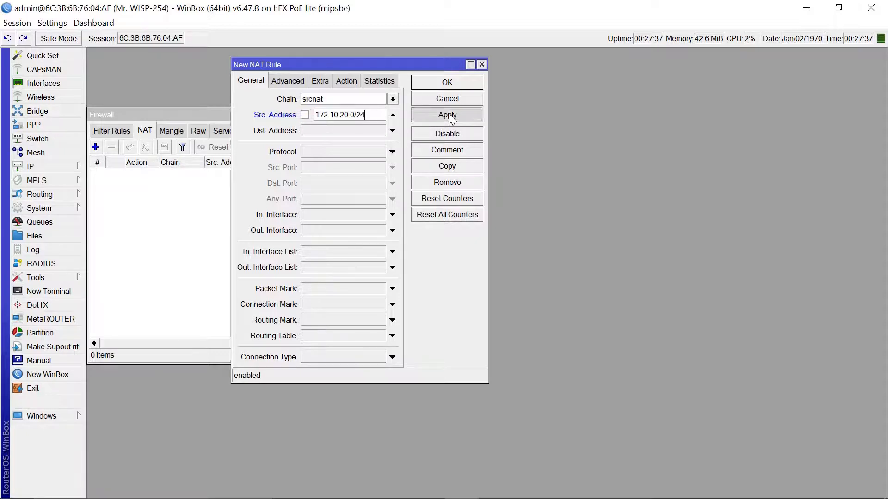
click(447, 83)
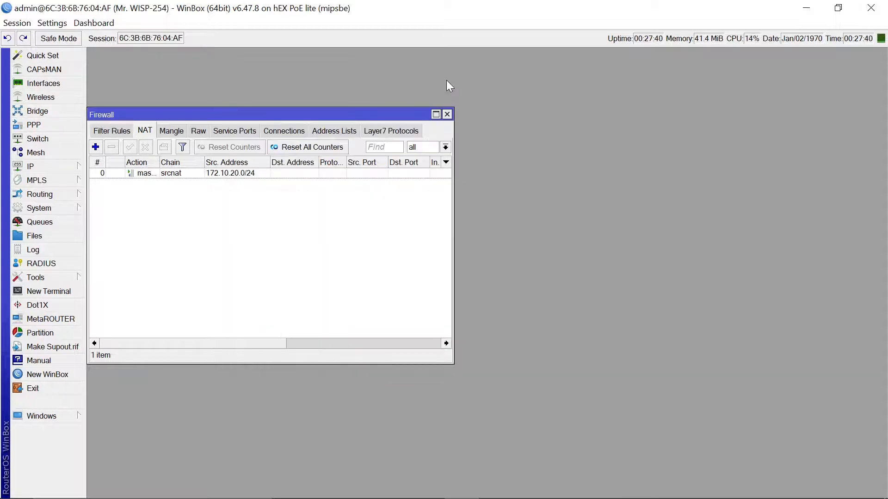
- Close the Firewall window
click(447, 115)
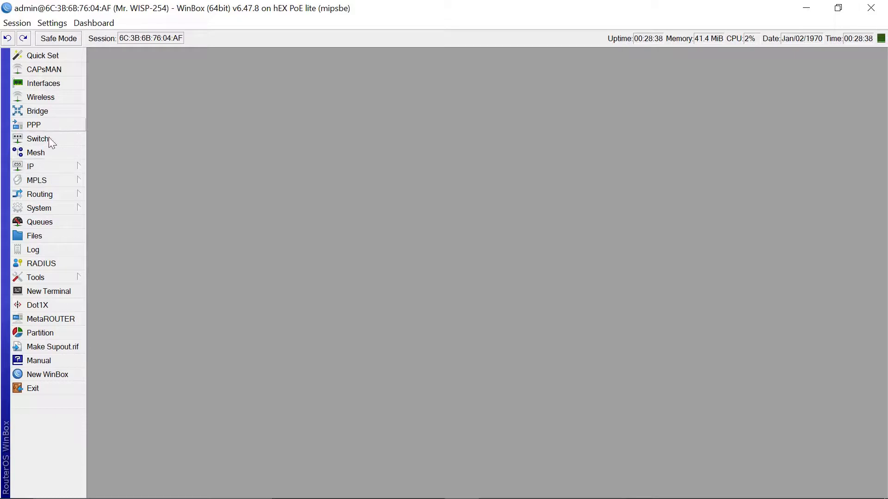
- Add IP address 10.20.30.1/24 on the Lastmile interface and confirm it
click(41, 167)
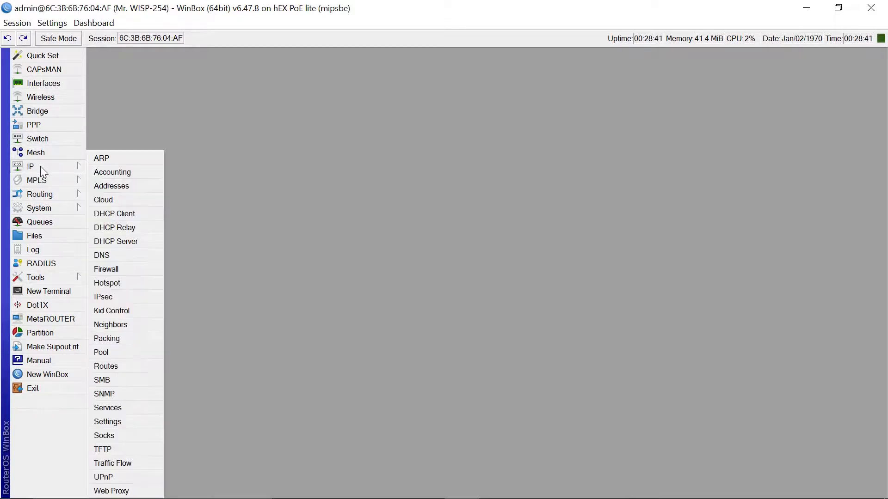
click(110, 186)
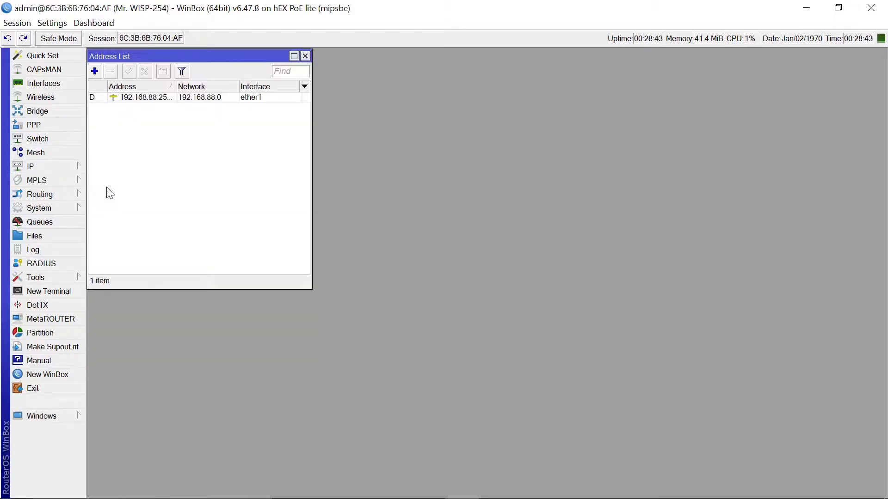
click(95, 72)
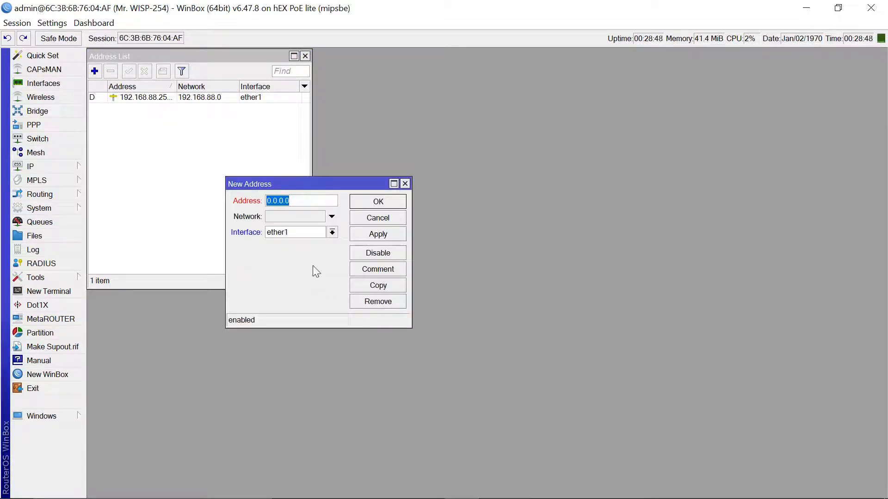
text(10.20.20)
key(BackSpace)
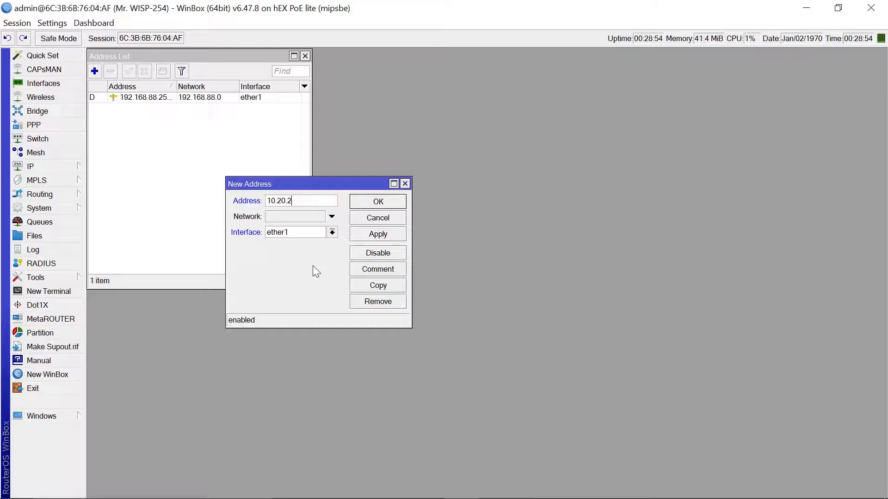
key(BackSpace)
text(30.1/24)
click(332, 233)
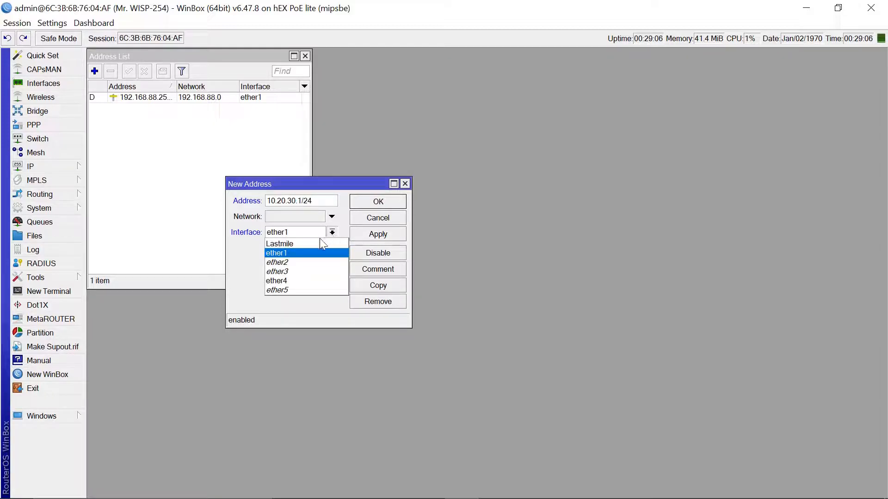
click(312, 244)
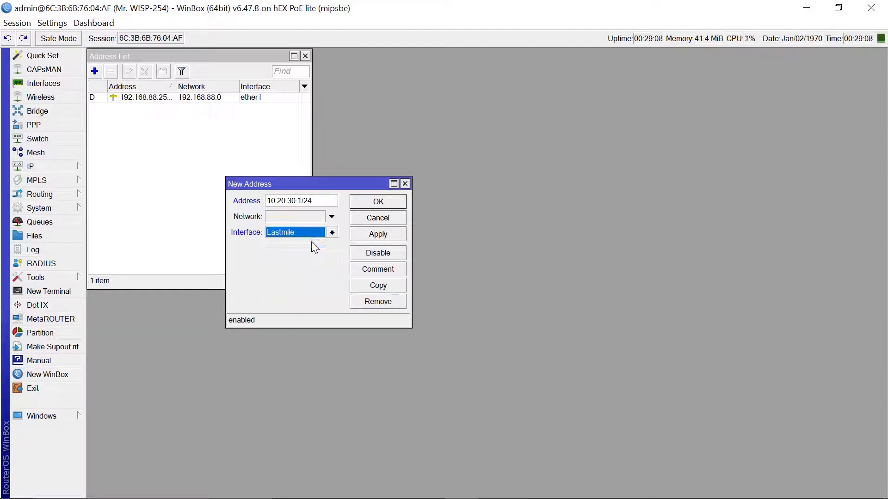
click(399, 235)
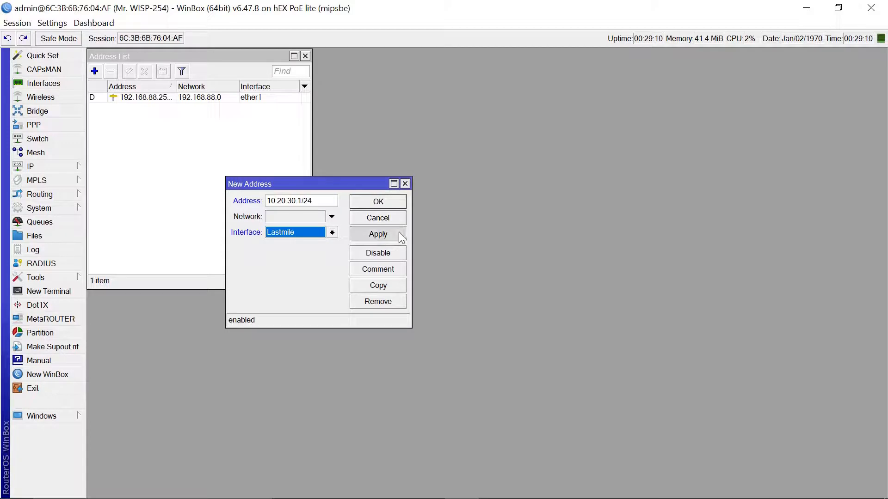
click(394, 200)
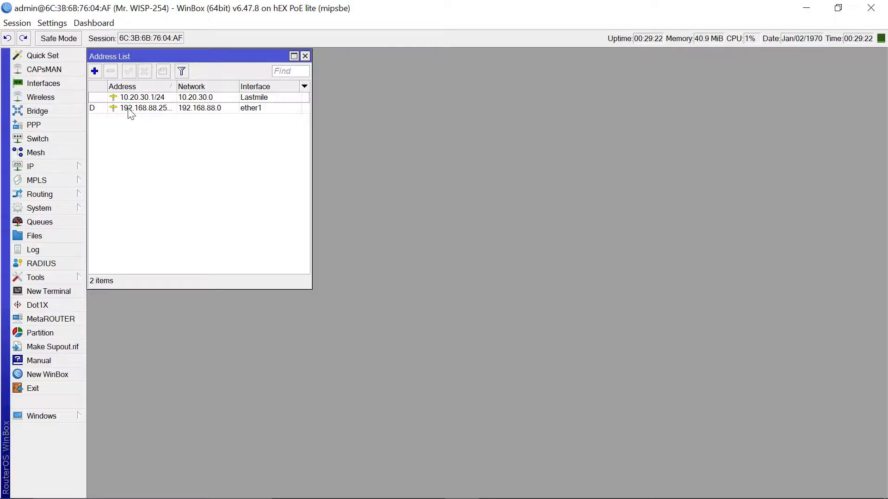
- Close the address list and open DHCP Server, checking the still-empty Networks list
click(305, 56)
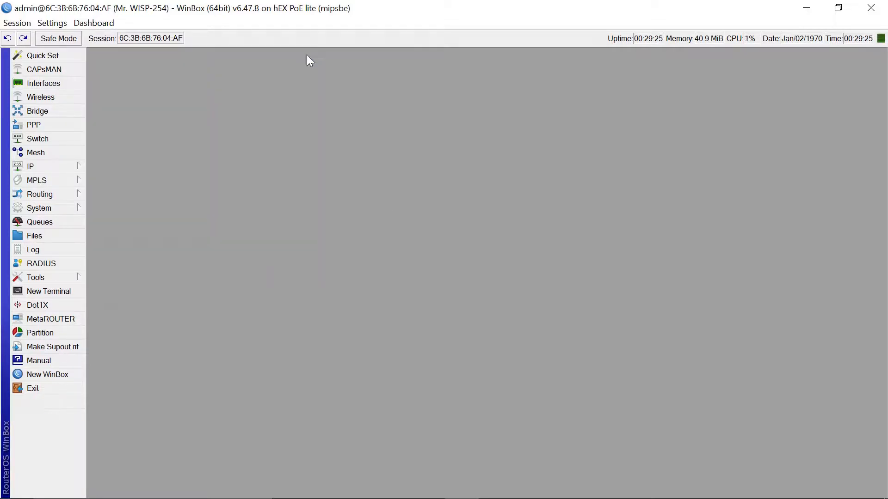
click(47, 164)
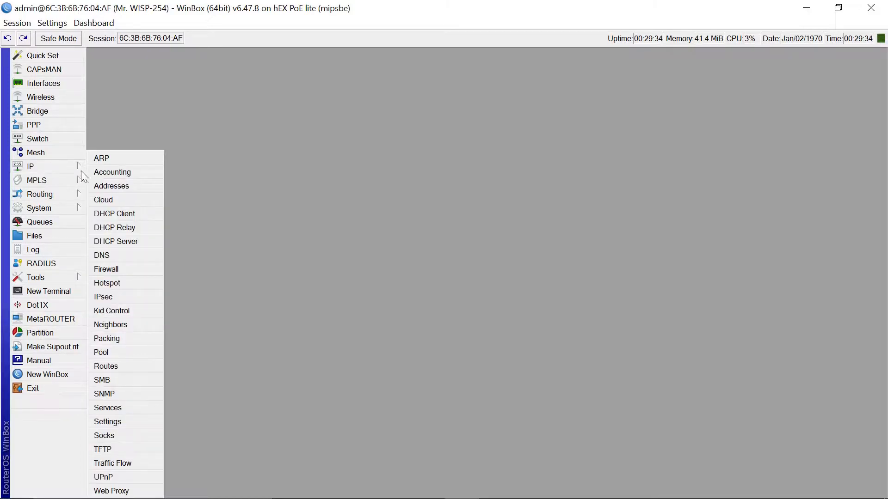
click(128, 243)
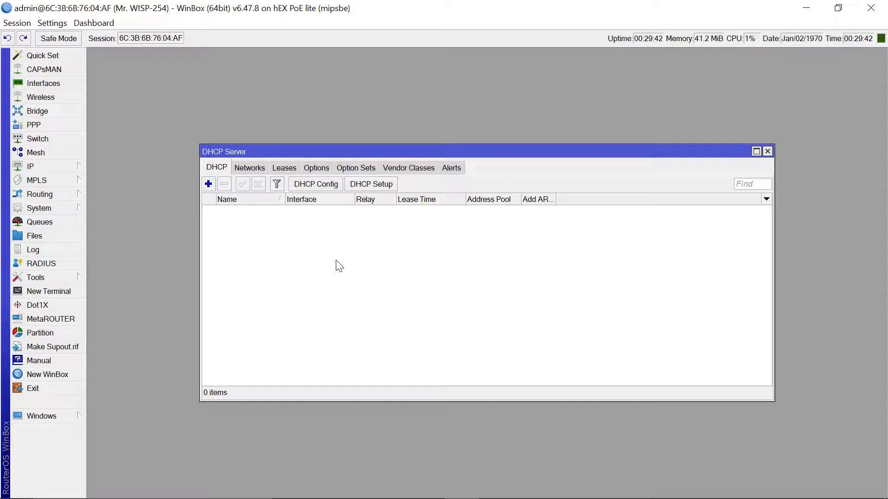
click(252, 168)
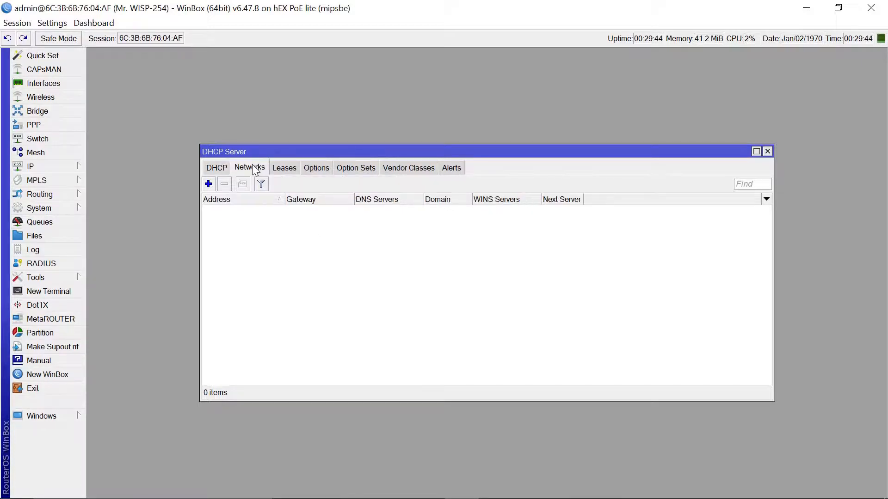
click(208, 184)
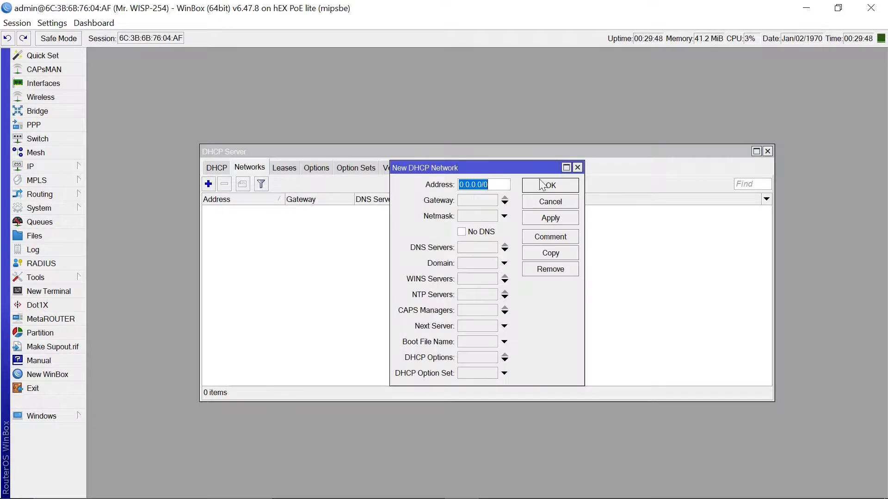
click(578, 168)
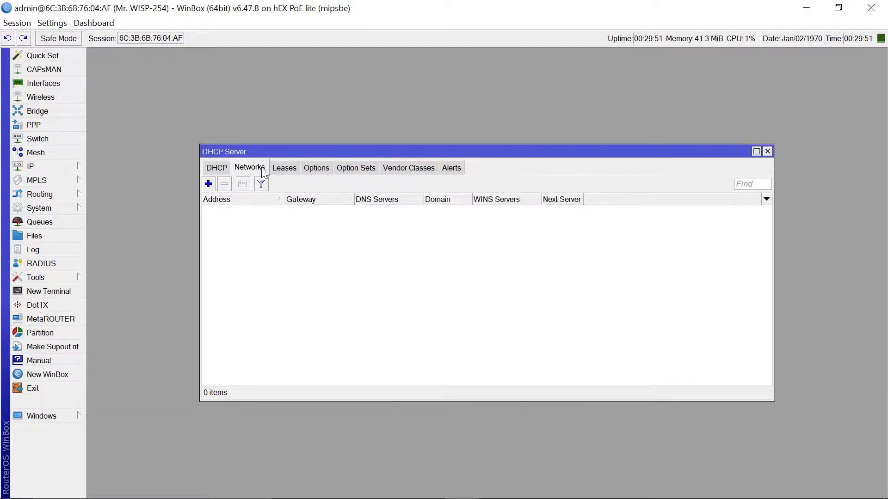
click(217, 169)
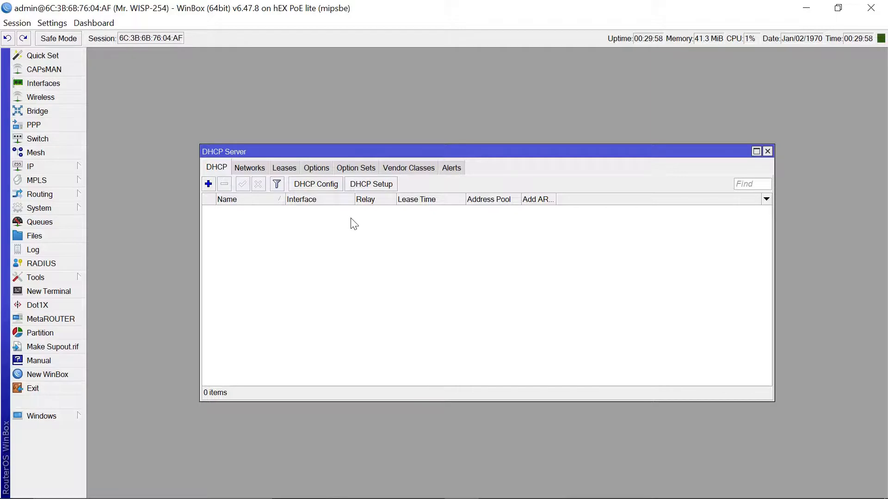
- Run DHCP Setup on Lastmile up to the gateway step, then return to address space
click(384, 182)
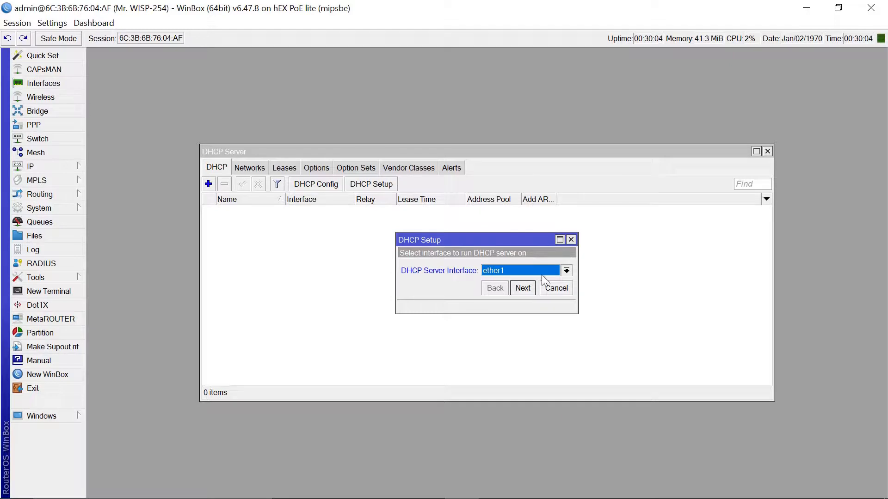
click(566, 271)
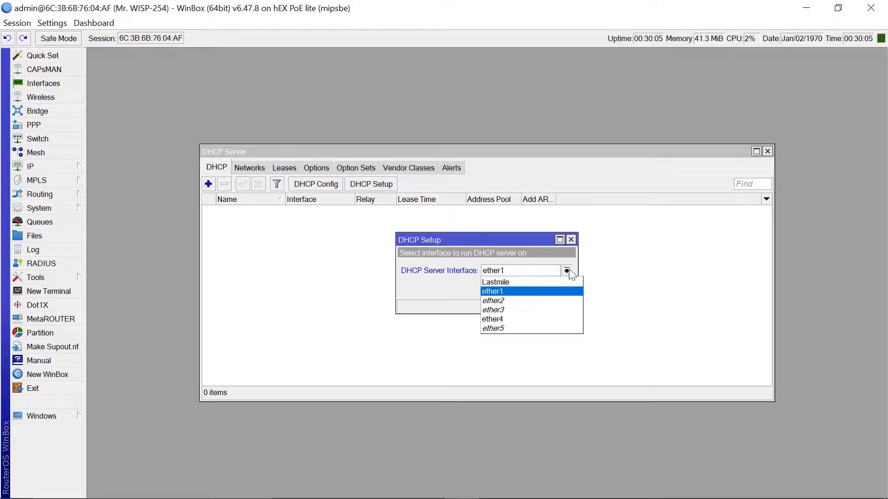
click(529, 285)
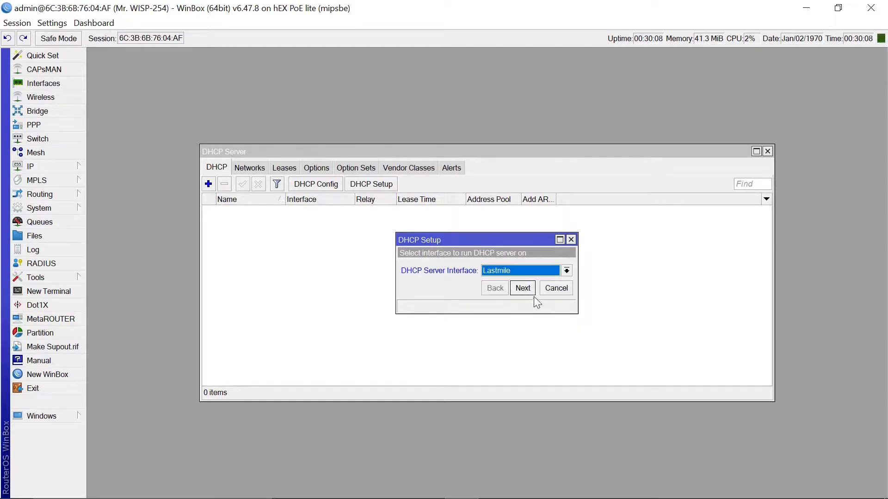
click(525, 291)
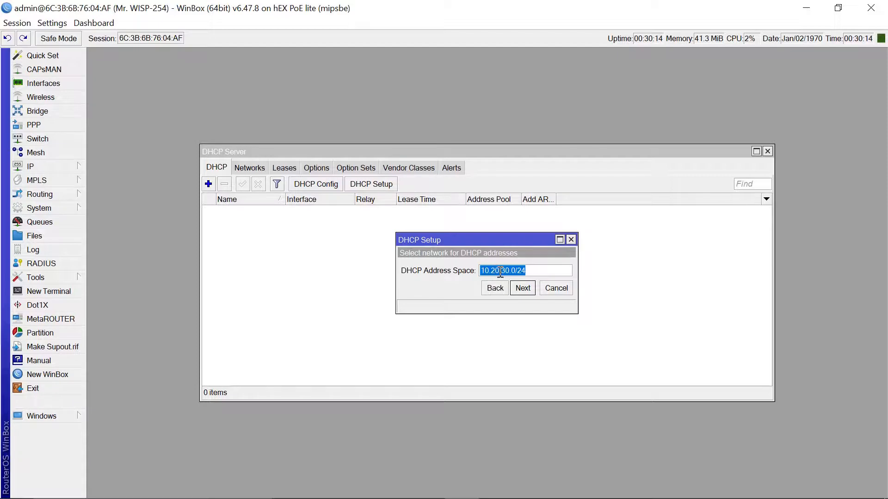
click(525, 295)
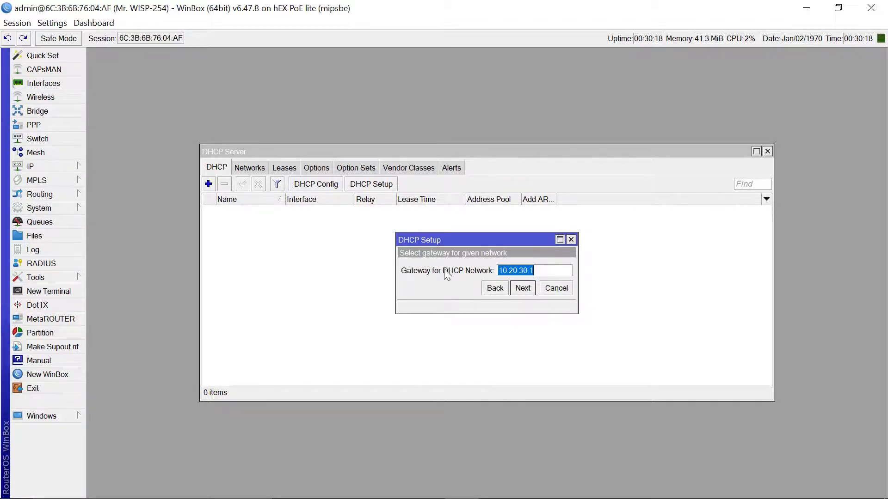
click(522, 288)
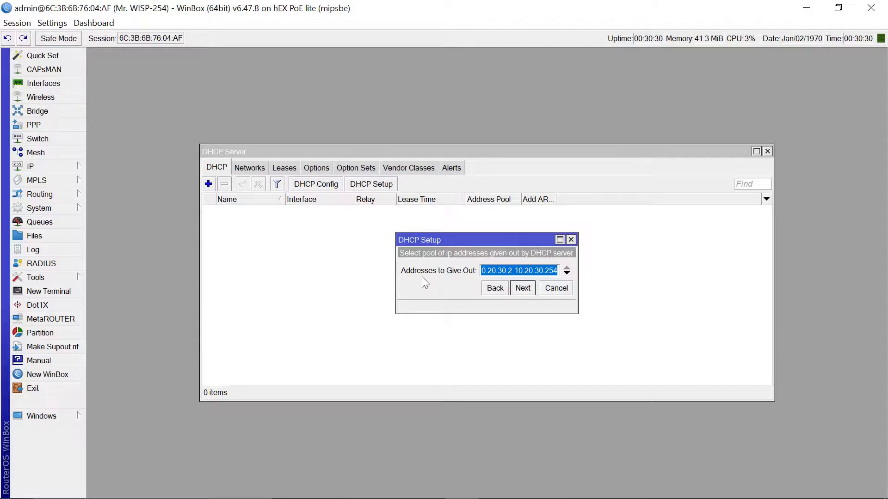
click(494, 289)
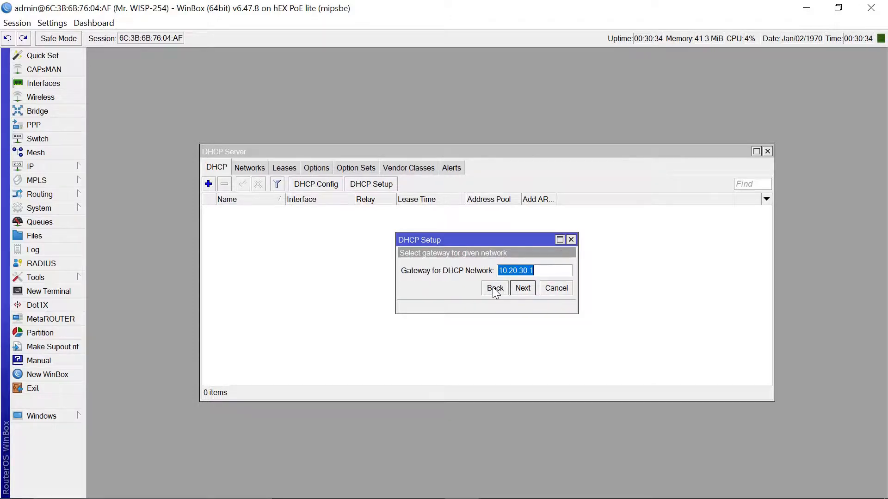
click(494, 289)
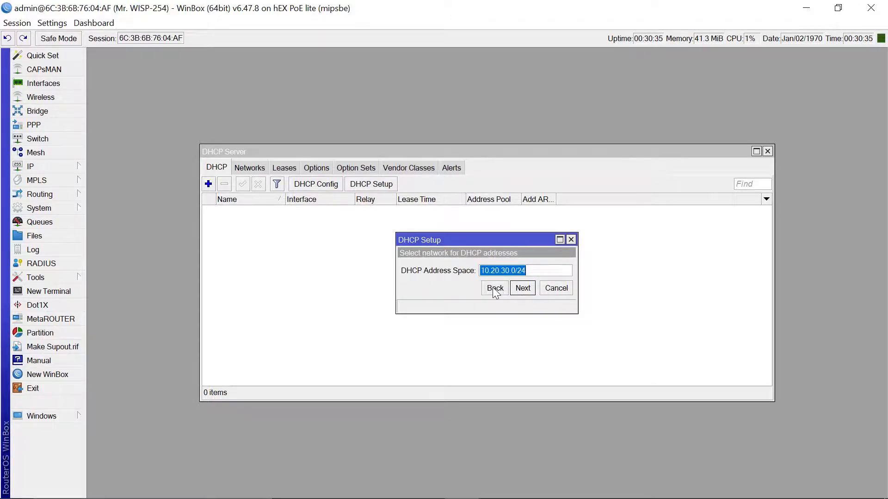
- Replace the 10.20.30.0/24 address space, typing 172.10.2 so far
click(537, 273)
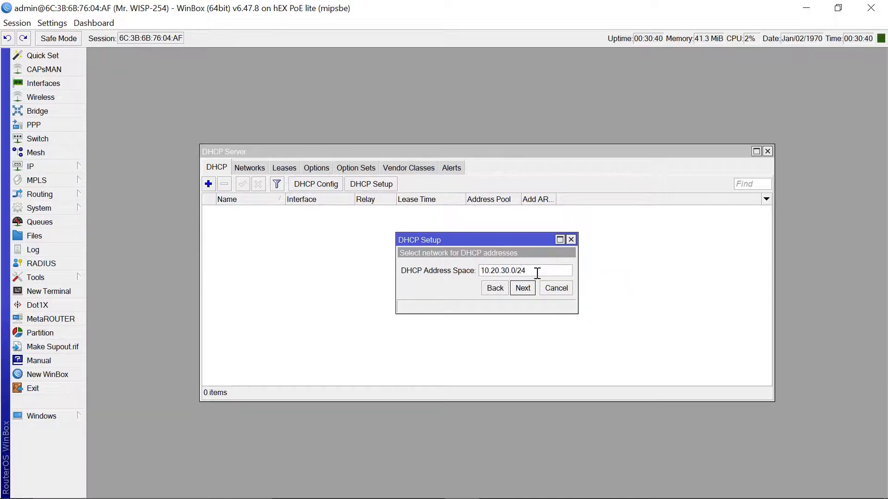
key(Left)
key(Left)
key(Left)
key(Left)
key(Delete)
key(BackSpace)
key(BackSpace)
key(BackSpace)
key(BackSpace)
key(BackSpace)
key(BackSpace)
key(BackSpace)
key(BackSpace)
key(BackSpace)
text(172)
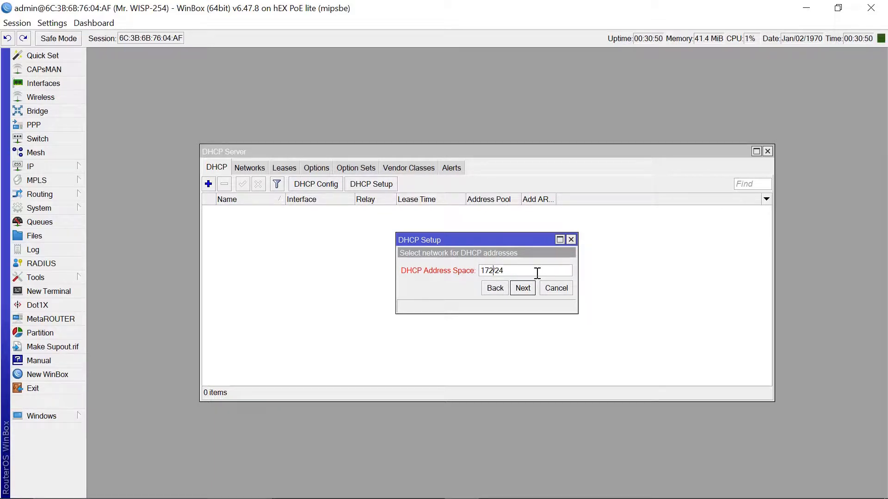
key(shift+Right)
key(shift+Right)
key(shift+Right)
text(.10.2)
- Look over the existing IP pools list, then close it
mouse_move(46, 165)
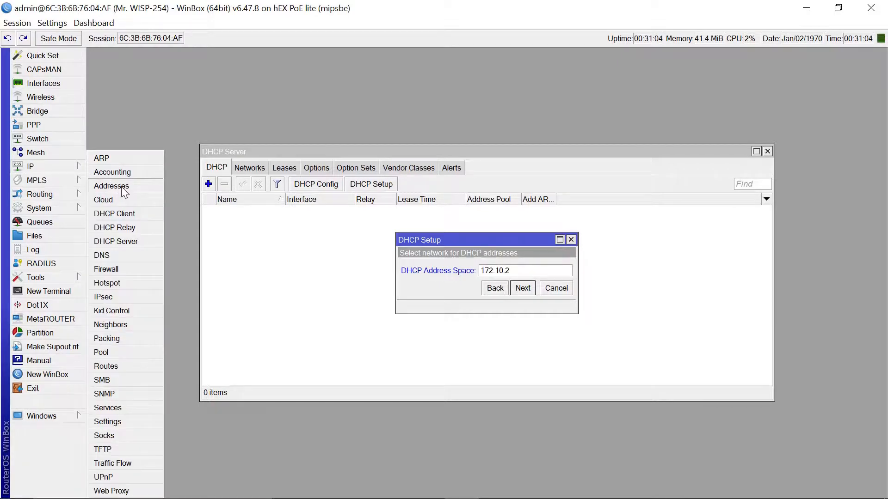
click(112, 353)
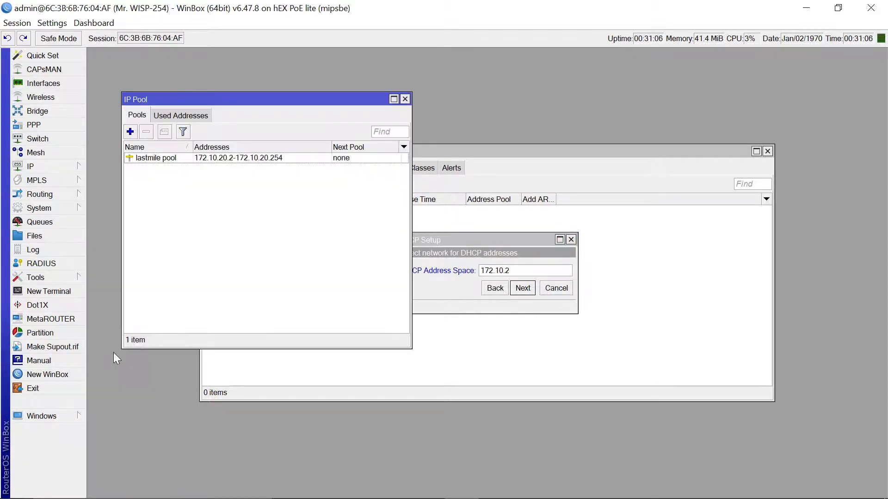
click(406, 99)
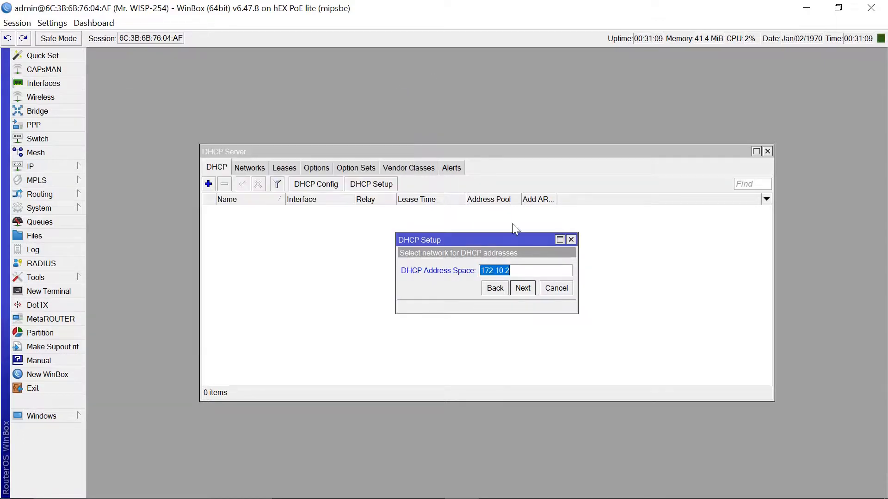
- Finish the address space as 172.10.20.0/24, keep gateway 10.20.30.1, and dismiss the invalid-gateway error
click(531, 269)
text(0)
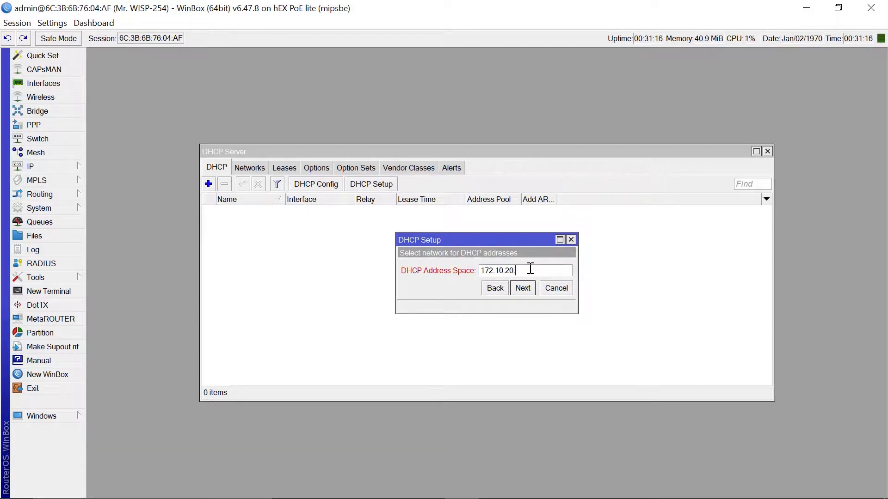
text(.0/24)
click(526, 289)
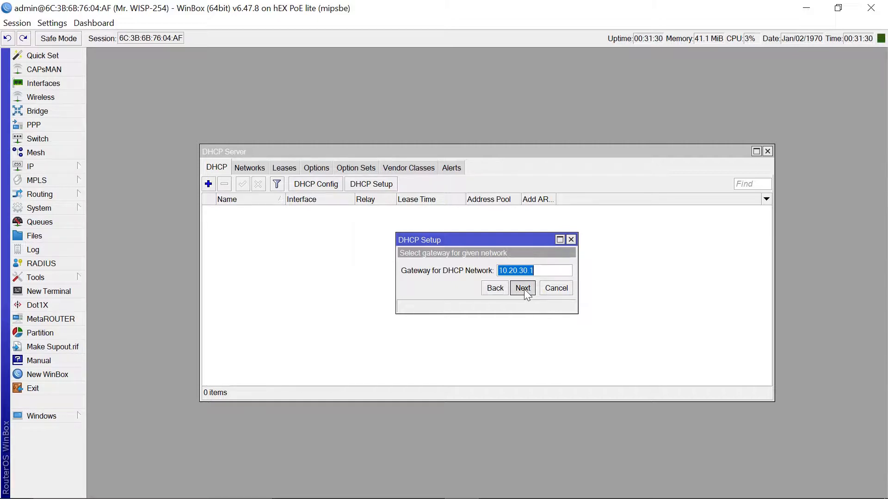
click(523, 289)
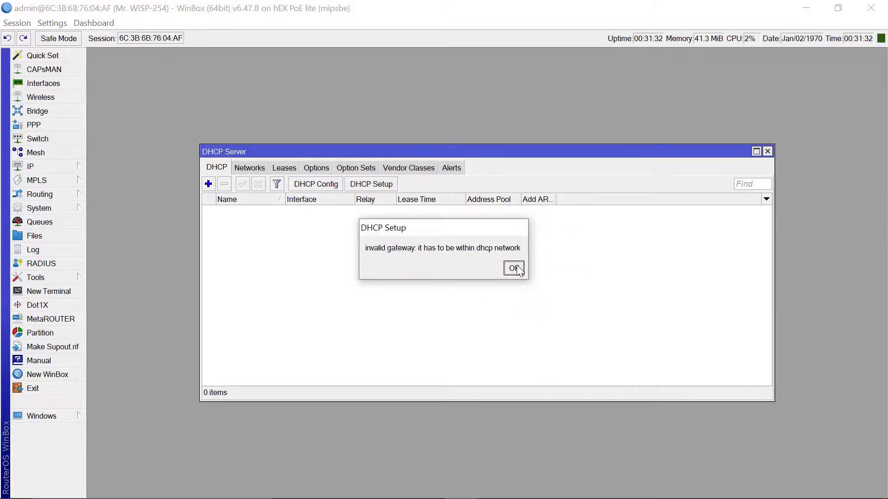
click(517, 269)
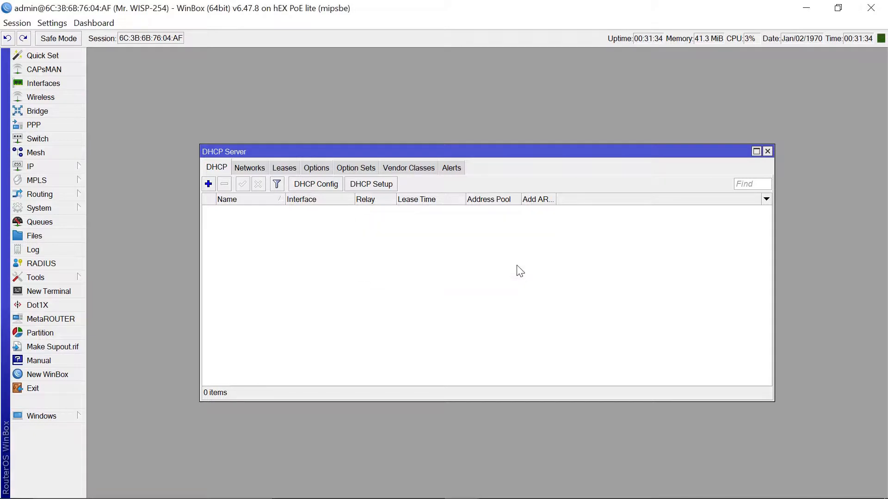
- Rerun DHCP Setup on Lastmile, accepting address space 10.20.30.0/24 and gateway 10.20.30.1
click(370, 184)
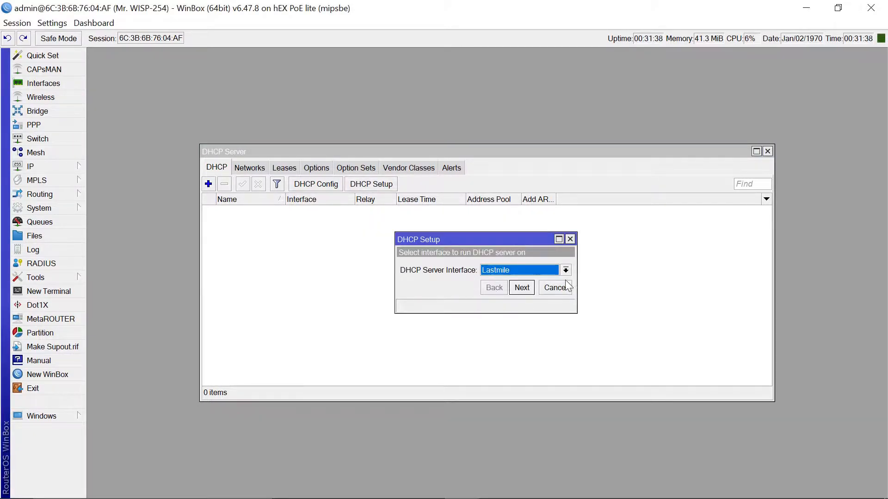
click(521, 288)
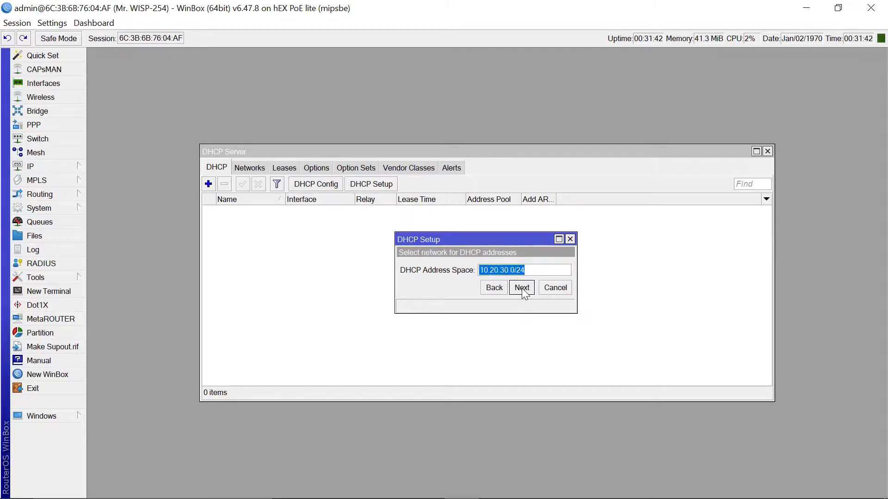
click(521, 288)
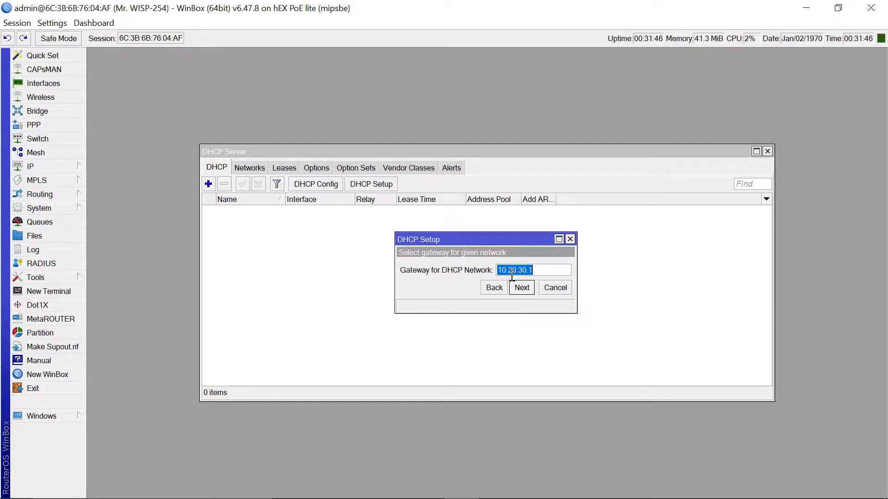
click(529, 290)
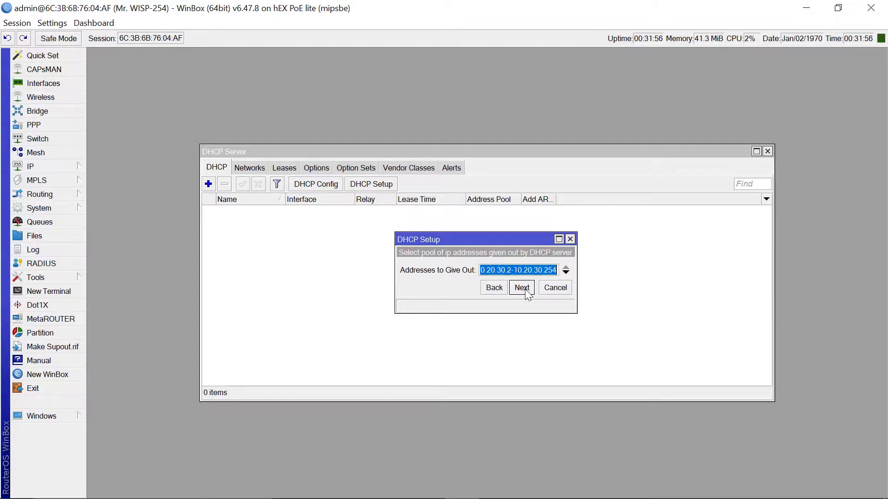
- Accept range 10.20.30.2–10.20.30.254, the DNS servers and 00:10:00 lease, then open the 10.20.30.0/24 network
click(526, 290)
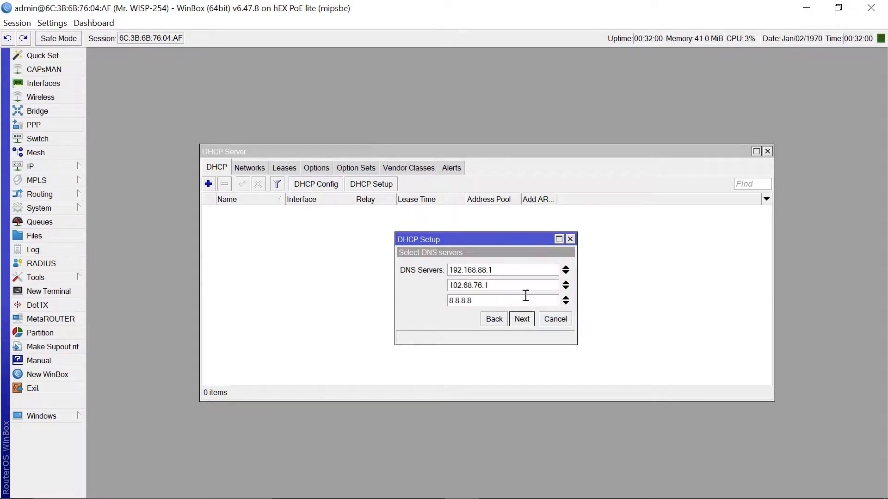
click(525, 318)
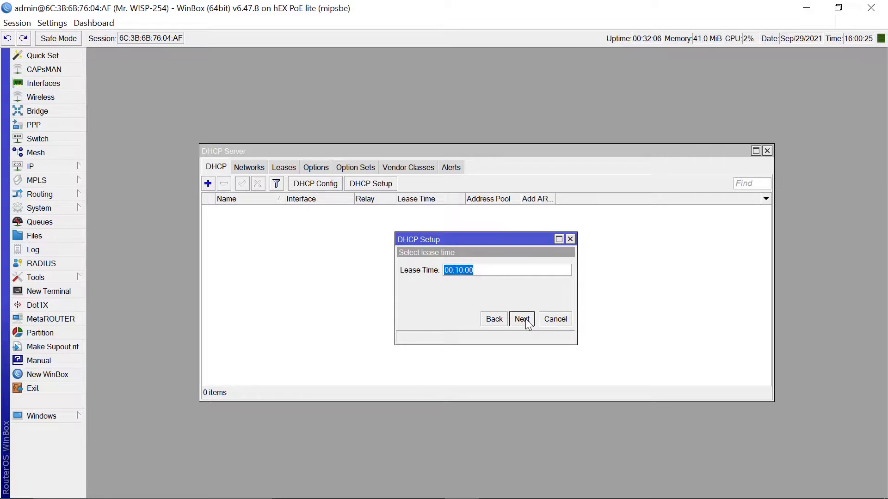
click(522, 319)
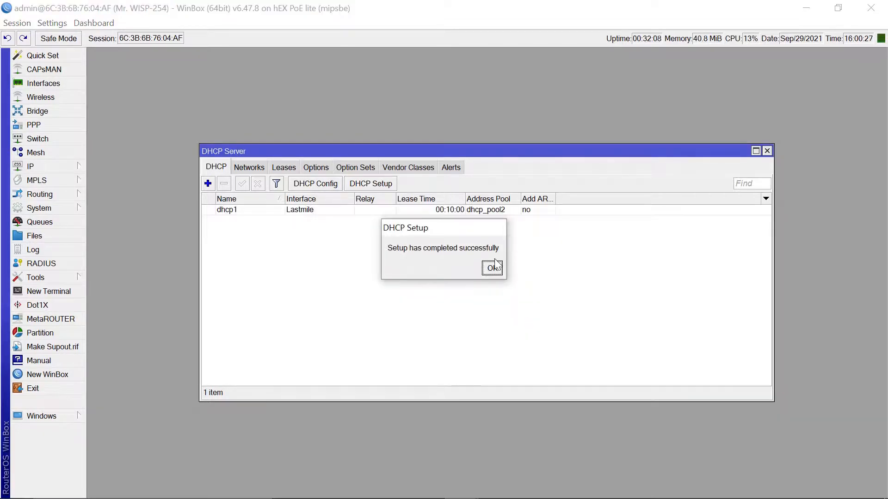
click(494, 267)
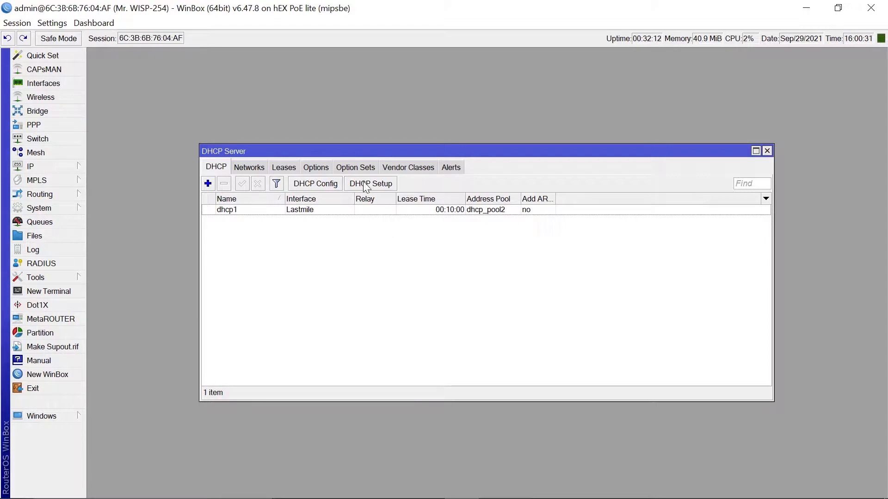
click(250, 170)
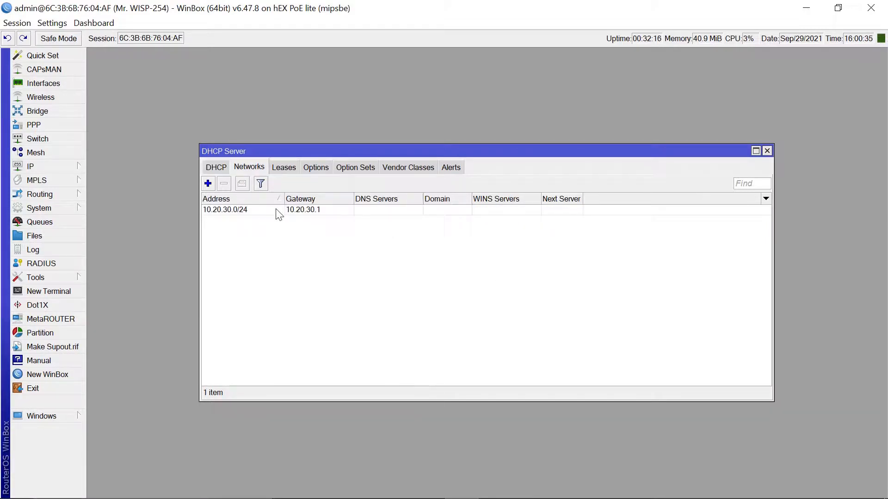
double_click(244, 209)
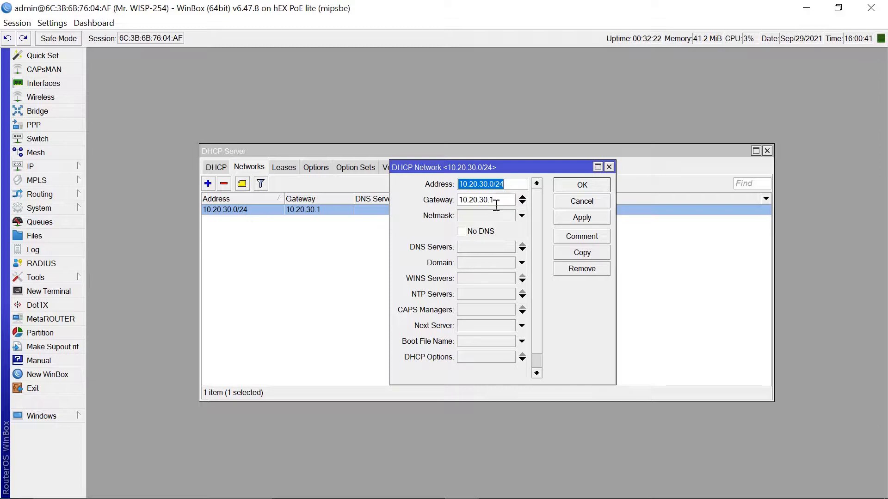
- Add a new IP pool named 'DHCP pool'
click(38, 165)
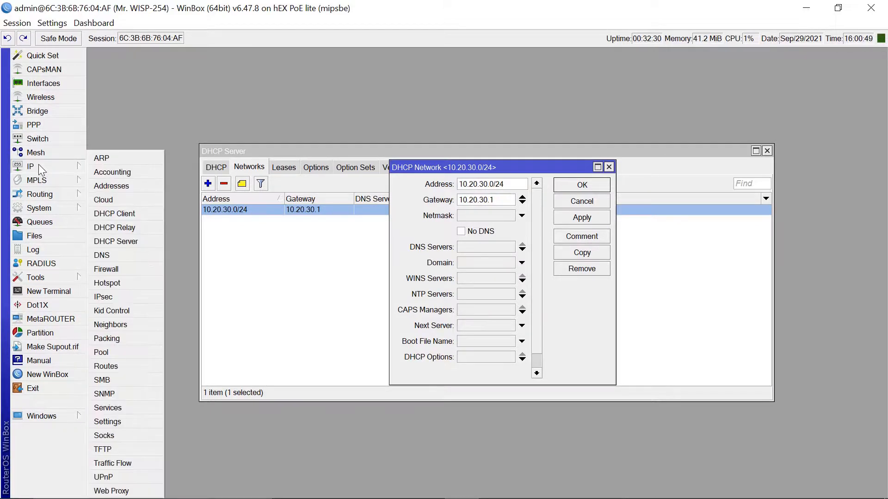
click(112, 351)
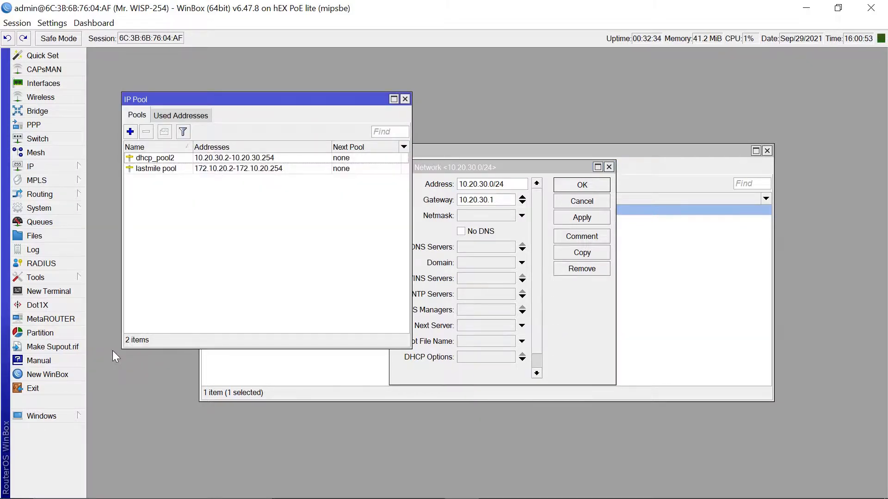
click(131, 132)
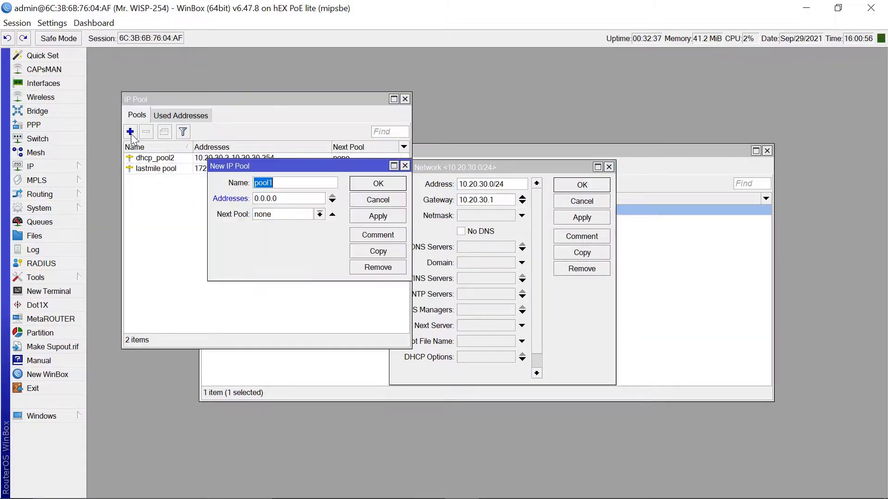
click(303, 183)
key(BackSpace)
key(BackSpace)
key(BackSpace)
key(BackSpace)
key(BackSpace)
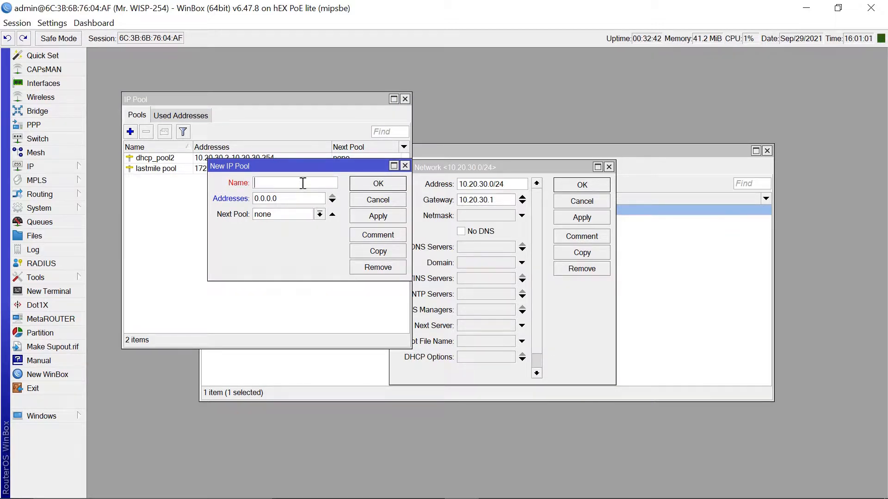
text(DH CP pool)
- Set the pool's addresses to 10.20.30.0/24, save it, and close the pool list
key(BackSpace)
key(BackSpace)
key(BackSpace)
key(BackSpace)
key(BackSpace)
key(BackSpace)
key(BackSpace)
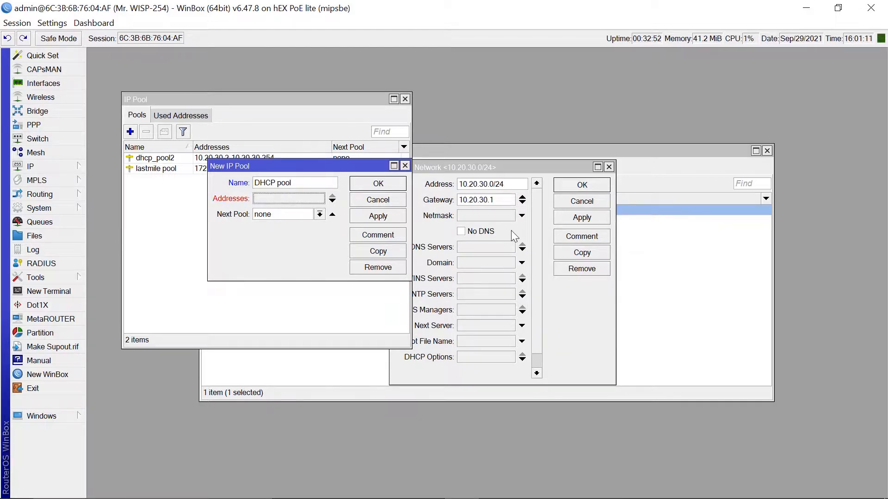
click(477, 188)
key(ctrl+c)
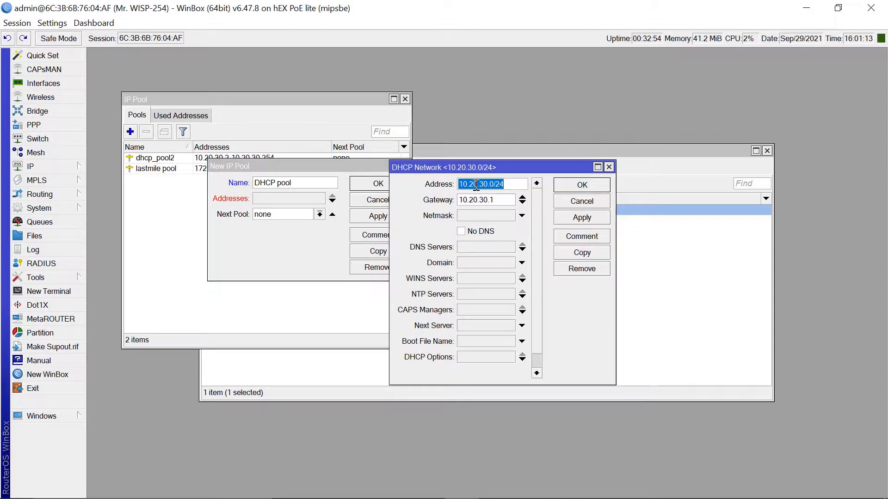
click(276, 196)
key(ctrl+v)
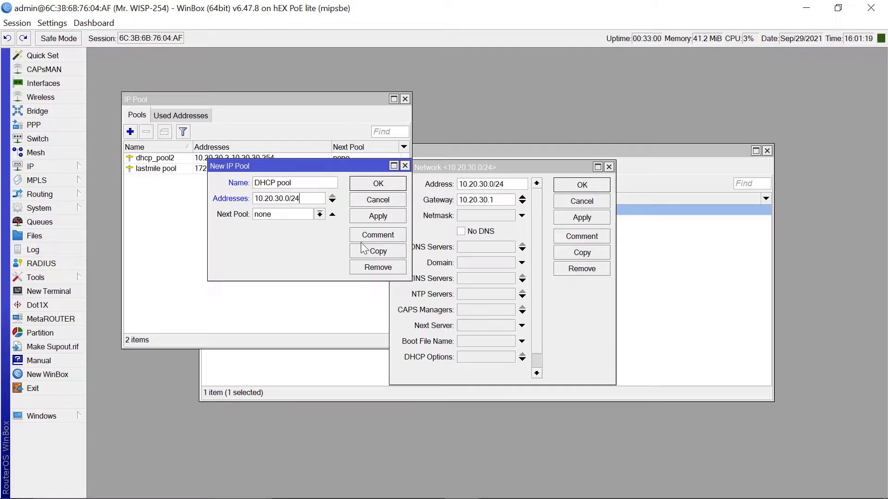
click(388, 218)
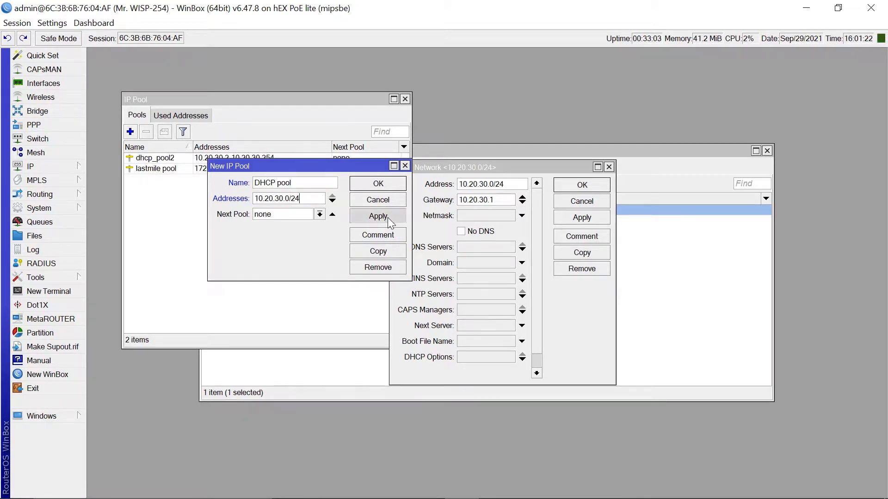
click(382, 186)
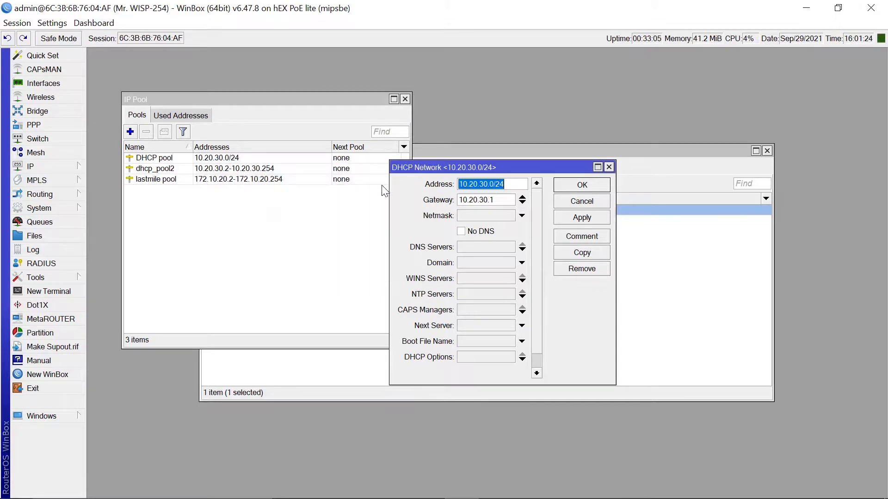
click(405, 99)
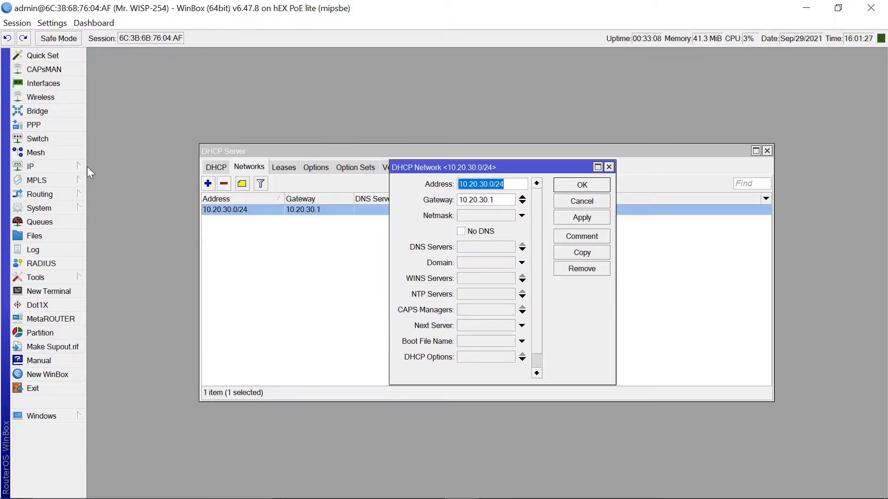
- Copy the 172.10.20.0/24 srcnat rule with source address 10.20.30.0/24, then close Firewall
click(34, 168)
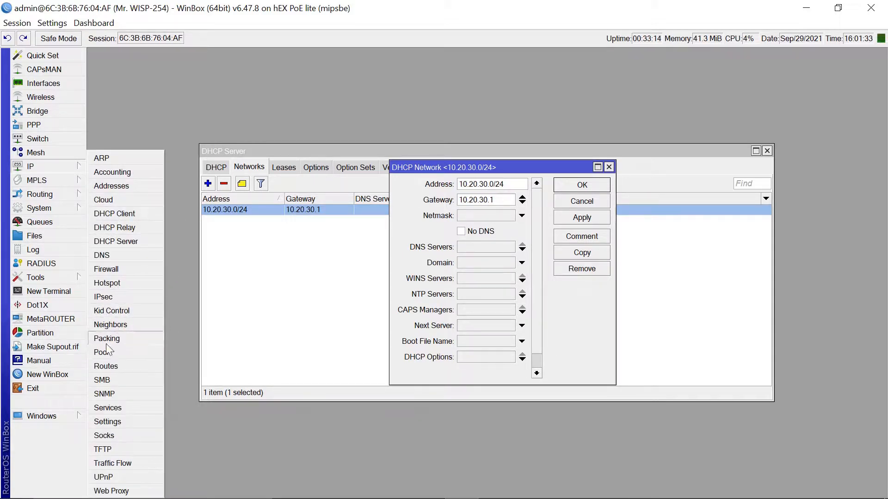
click(107, 270)
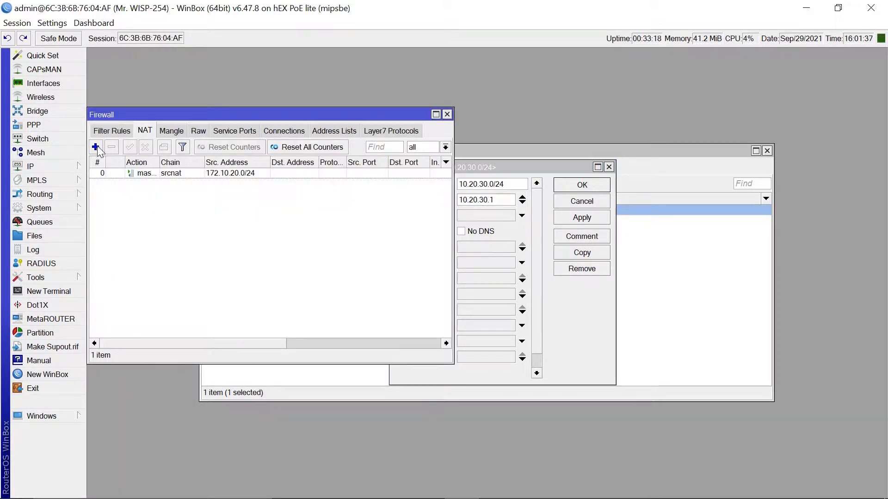
double_click(165, 173)
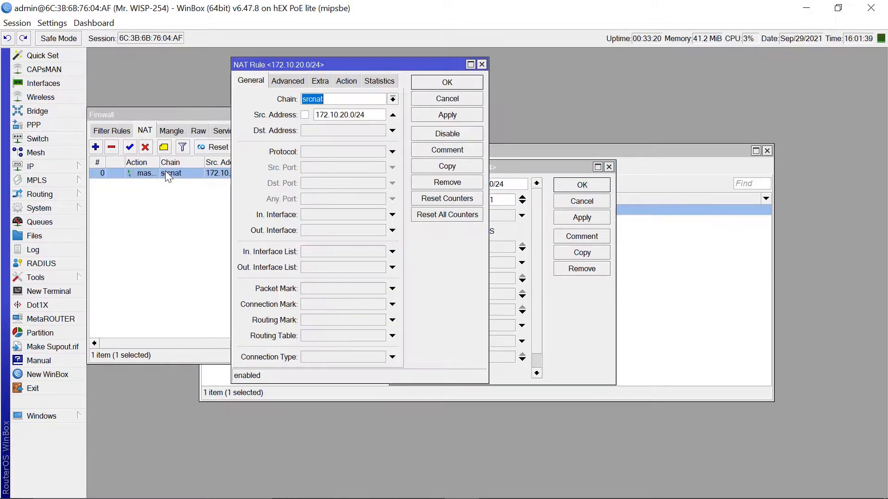
click(445, 168)
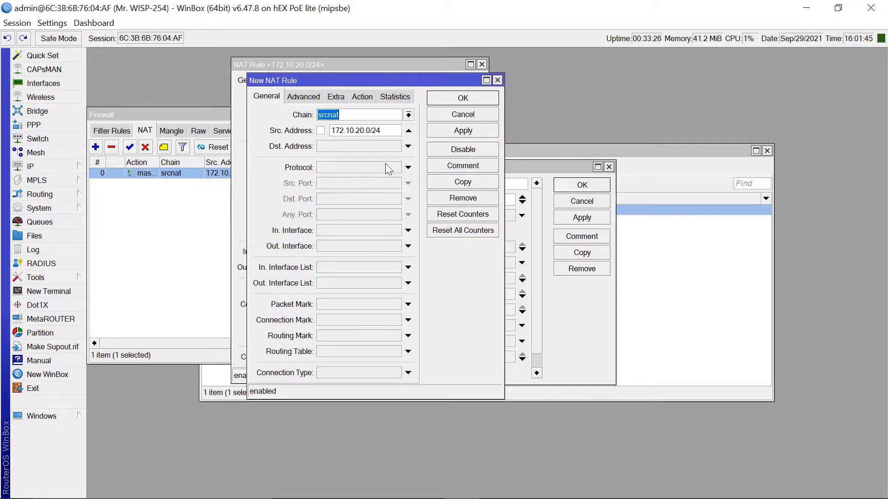
click(357, 131)
key(ctrl+a)
key(ctrl+v)
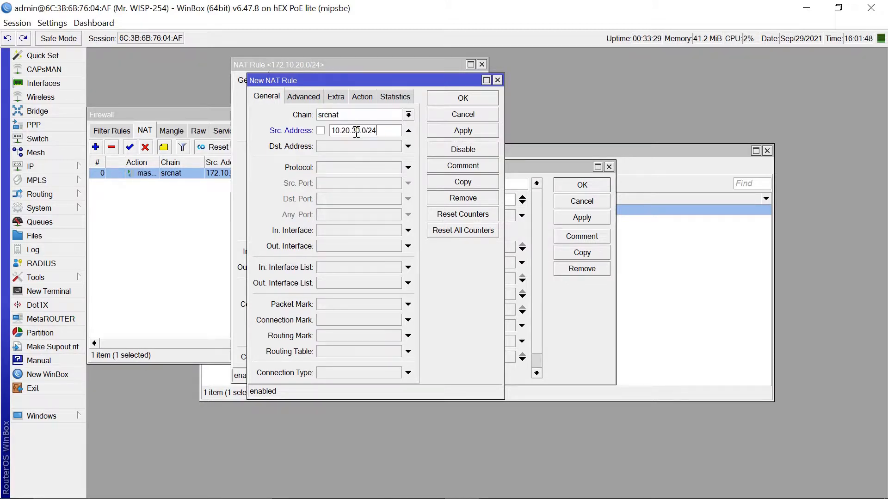
click(465, 130)
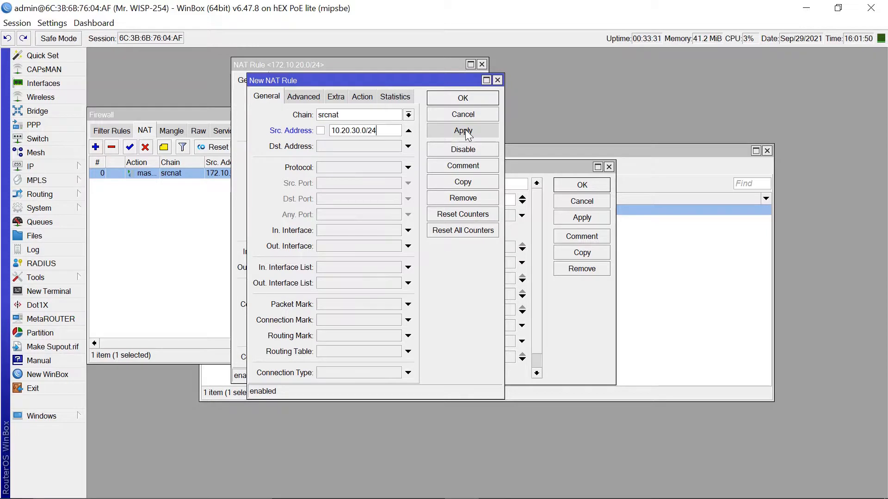
click(462, 97)
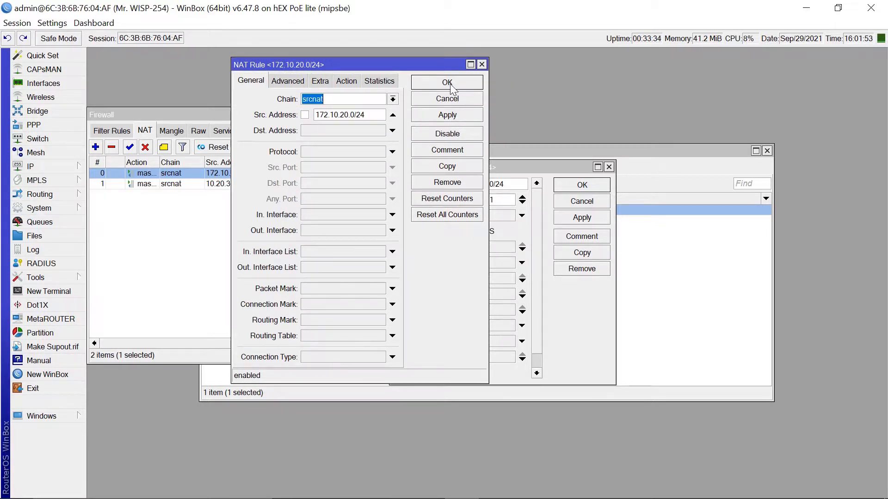
click(449, 84)
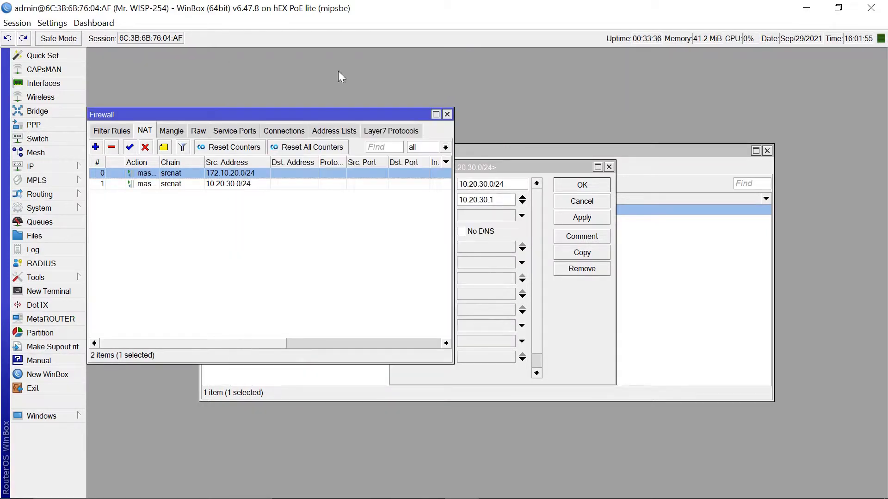
click(447, 115)
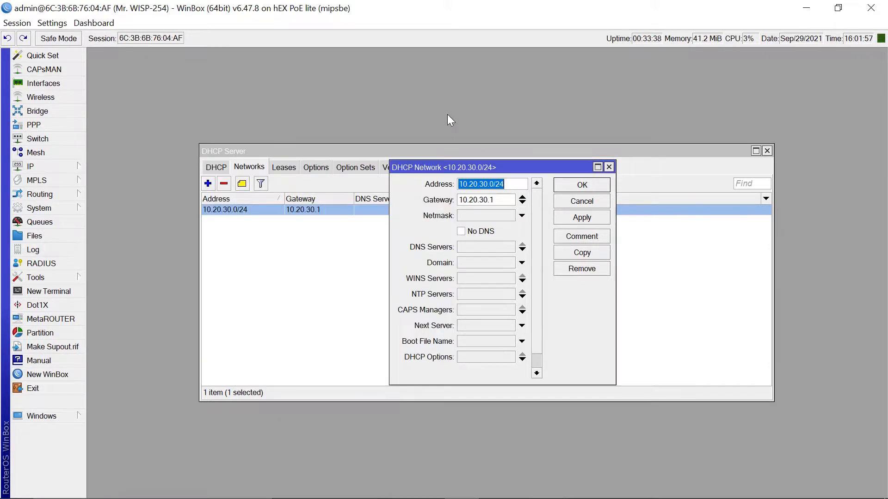
- Close the DHCP network settings and select the PC's 10.20.30.254 lease under Leases
click(609, 168)
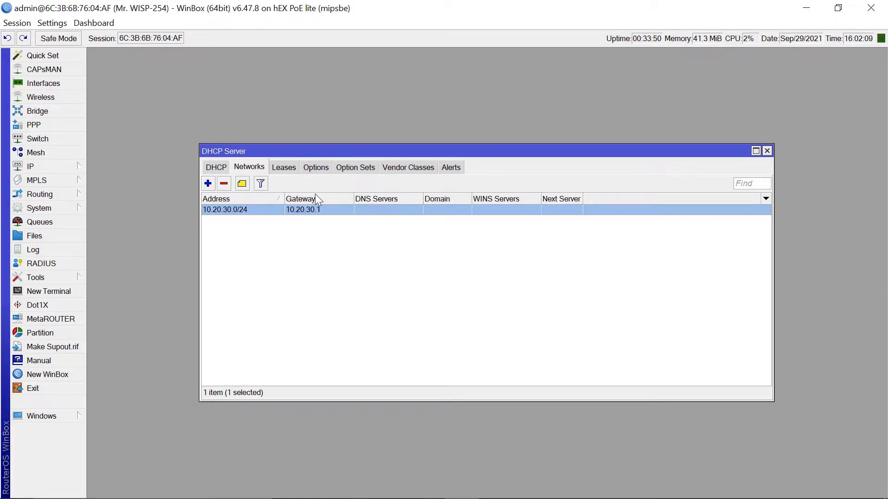
click(284, 170)
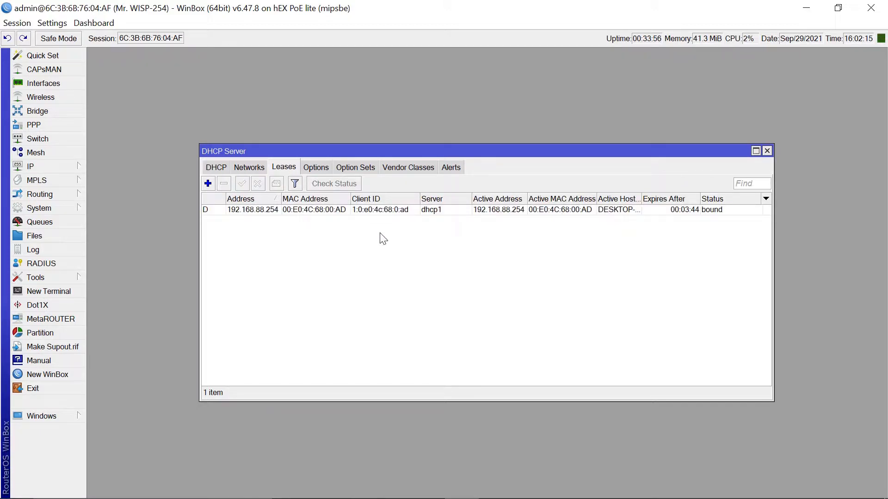
click(316, 212)
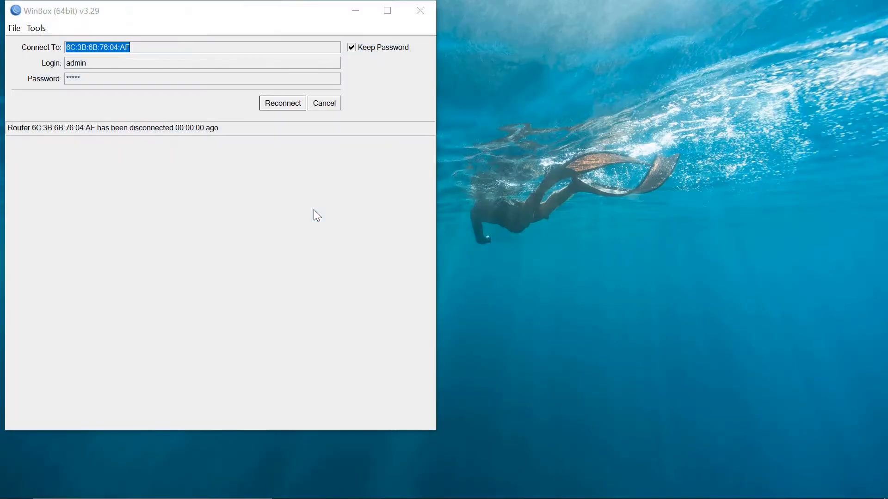
- Dismiss the reconnect prompt, minimise WinBox, and launch Command Prompt by searching 'cmd'
click(346, 104)
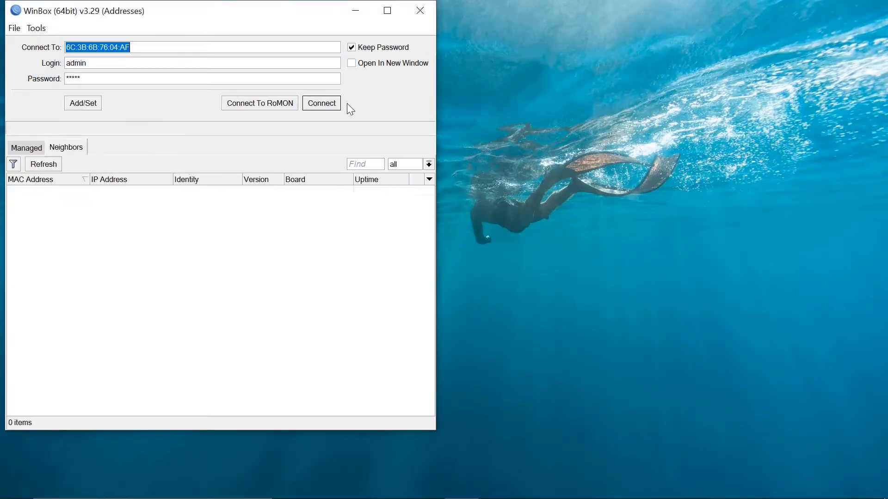
click(357, 10)
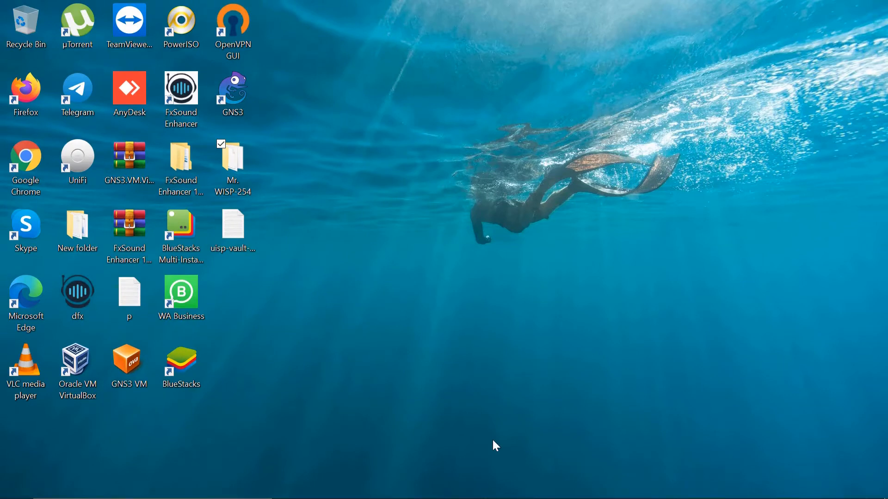
mouse_move(504, 498)
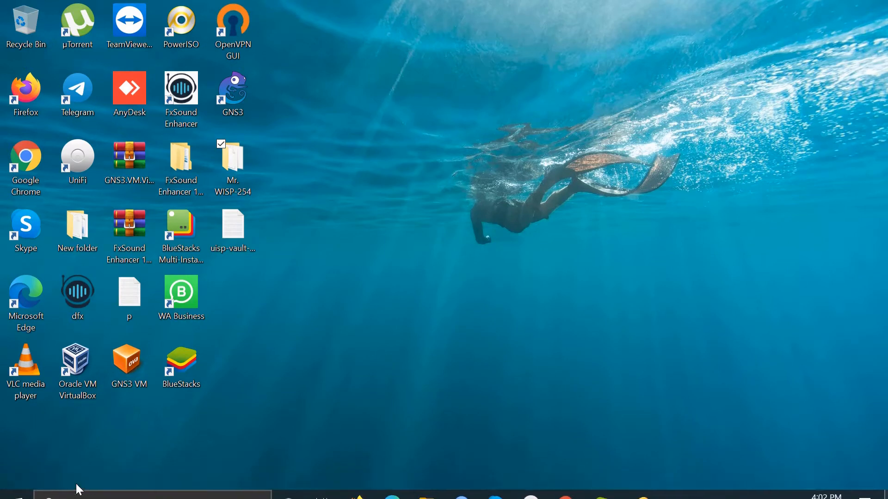
click(83, 490)
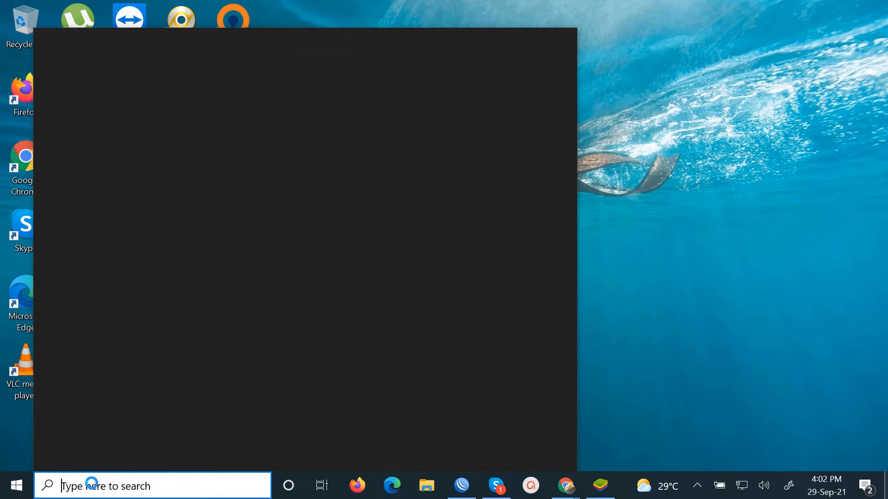
text(cmd)
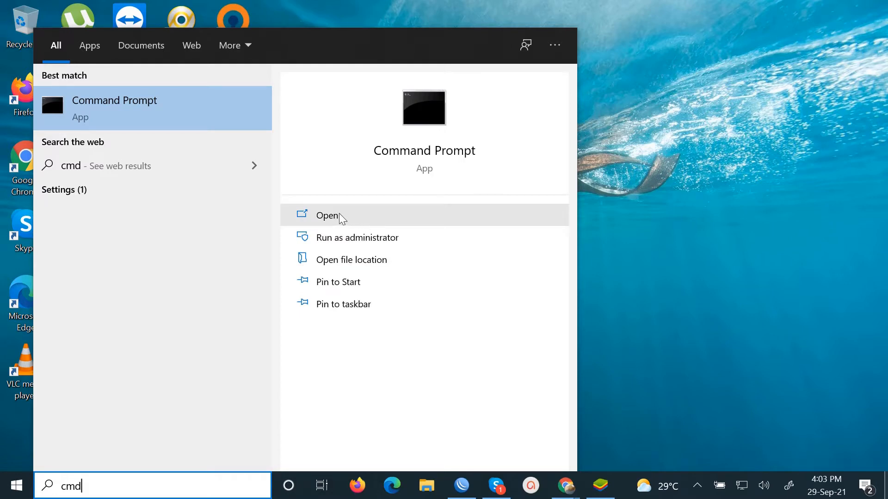
click(341, 215)
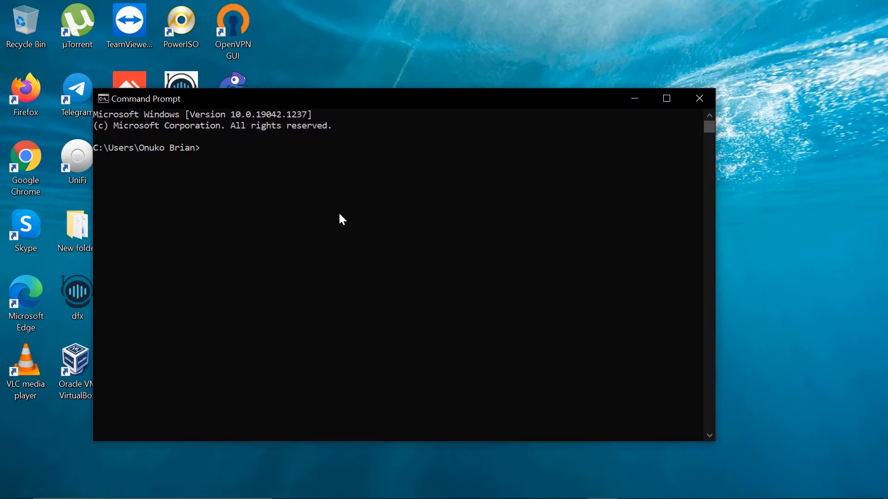
- Run ipconfig and highlight the Ethernet 2 address details
text(ipcong)
key(BackSpace)
text(fig)
key(Return)
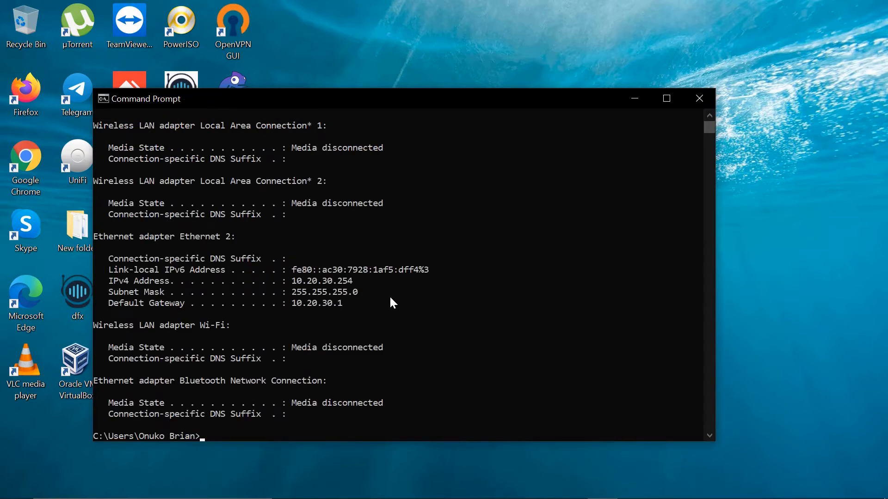
drag(386, 309, 110, 265)
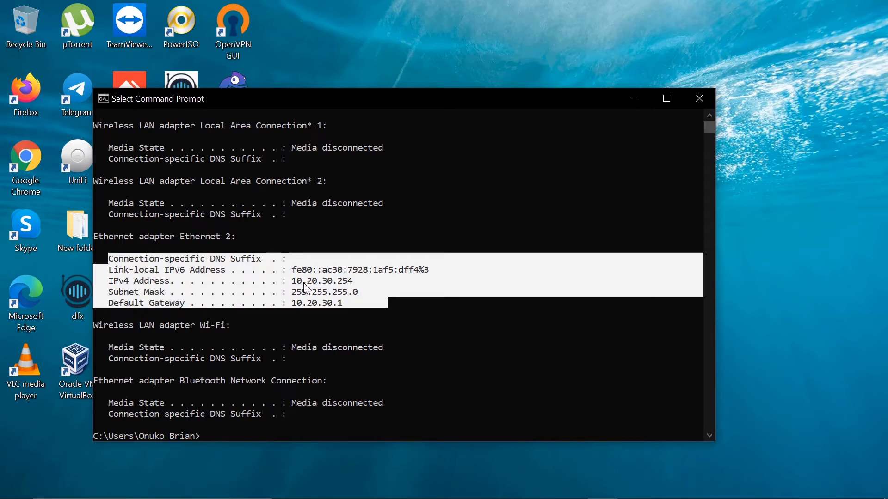
- Ping 8.8.8.8 and highlight the 10.20.30.254 address and 10.20.30.1 gateway
text(ping)
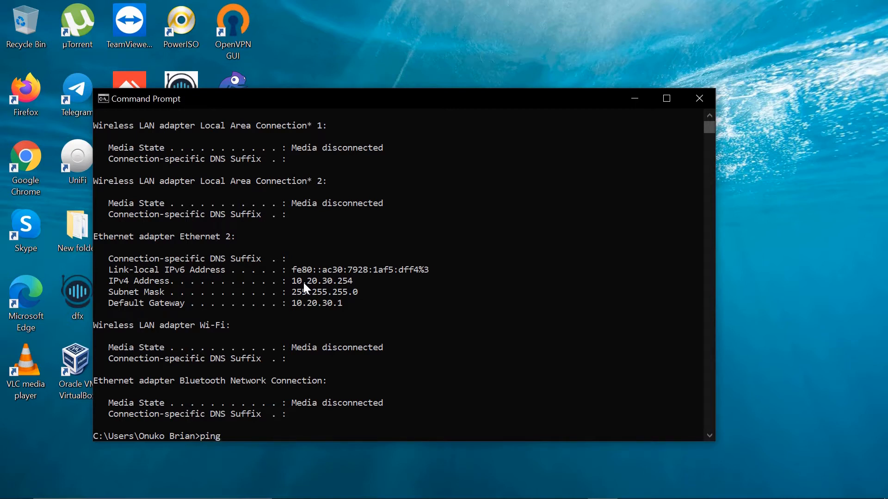
text( 8.8.8.8)
key(Return)
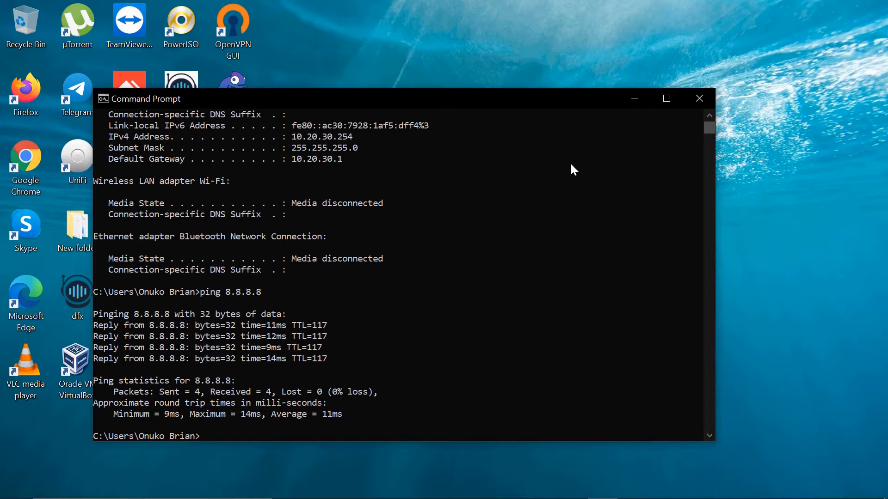
click(712, 115)
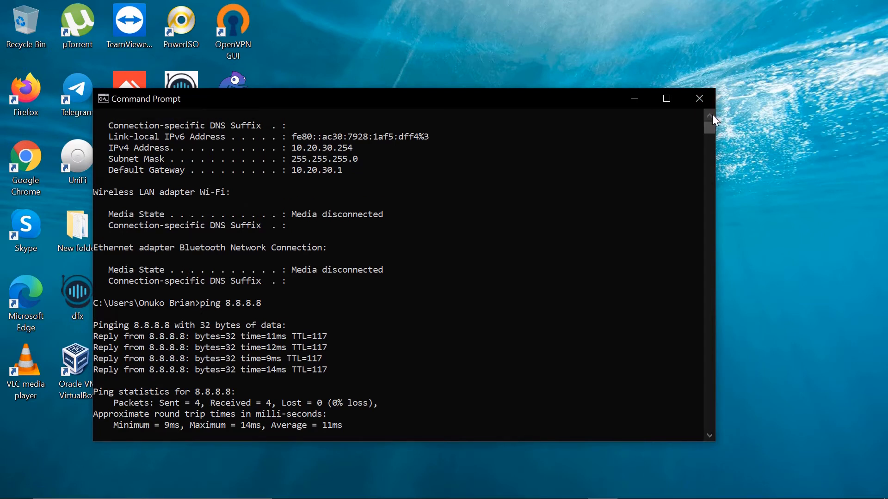
click(711, 115)
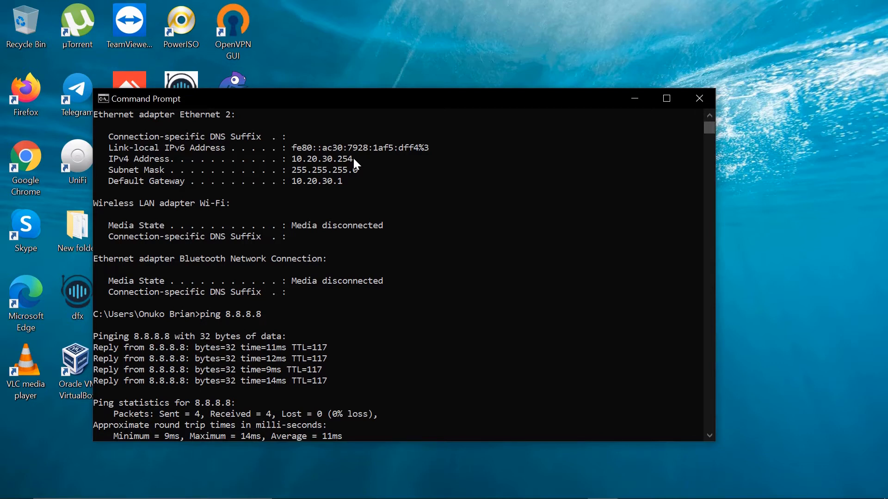
drag(353, 158, 342, 160)
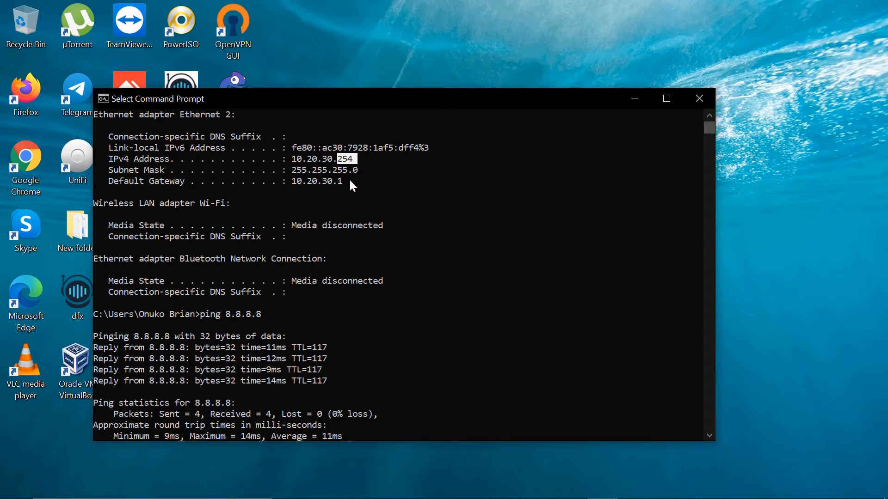
drag(349, 181, 293, 181)
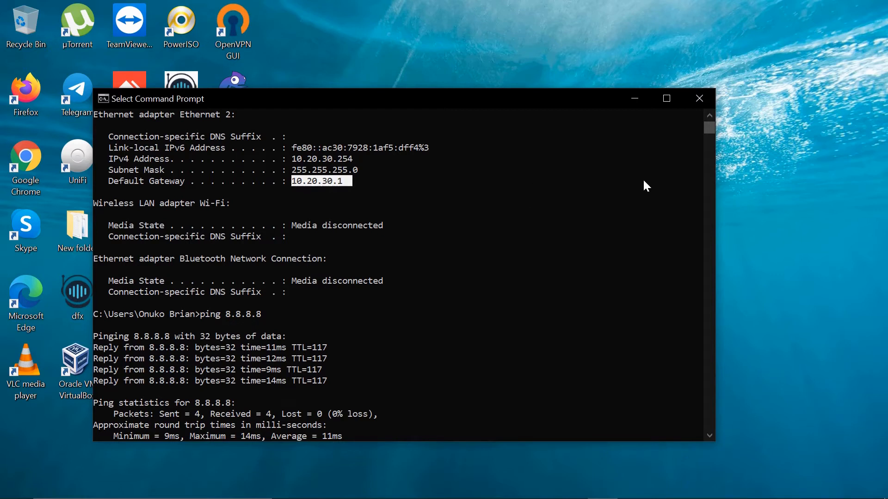
- Close Command Prompt and reconnect WinBox to the Mr. WISP-254 router by its MAC address
click(699, 99)
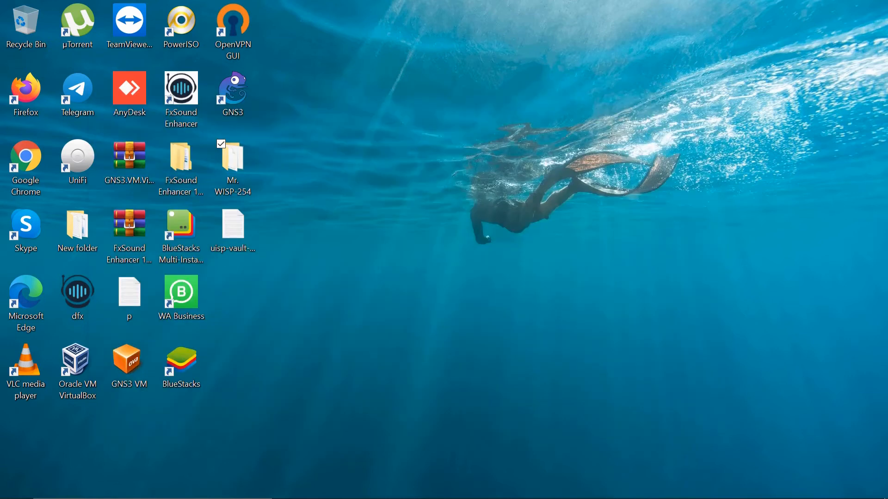
mouse_move(462, 491)
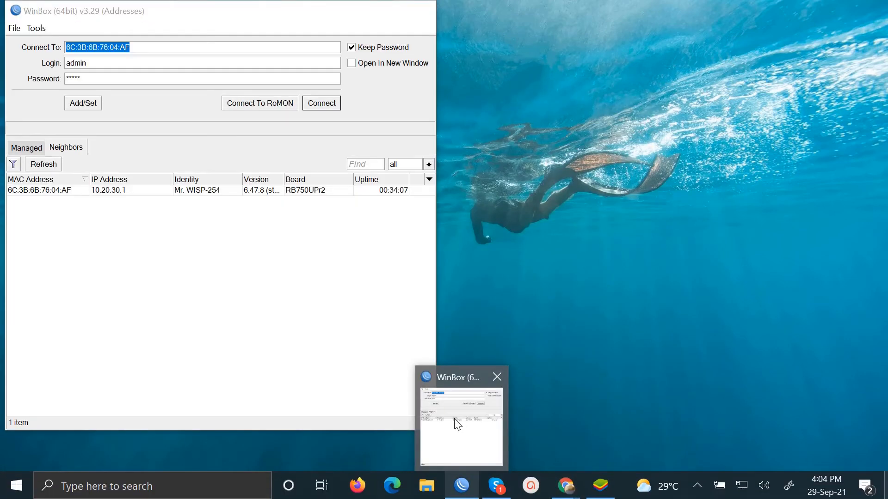
click(457, 423)
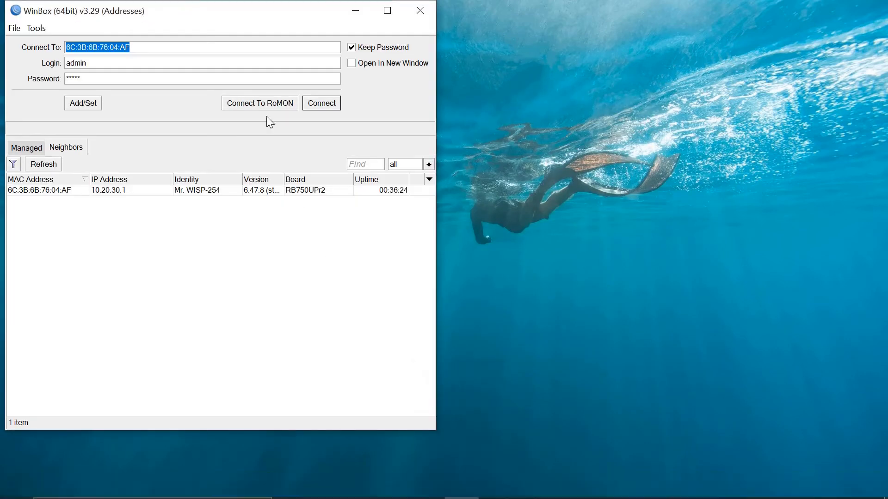
click(322, 104)
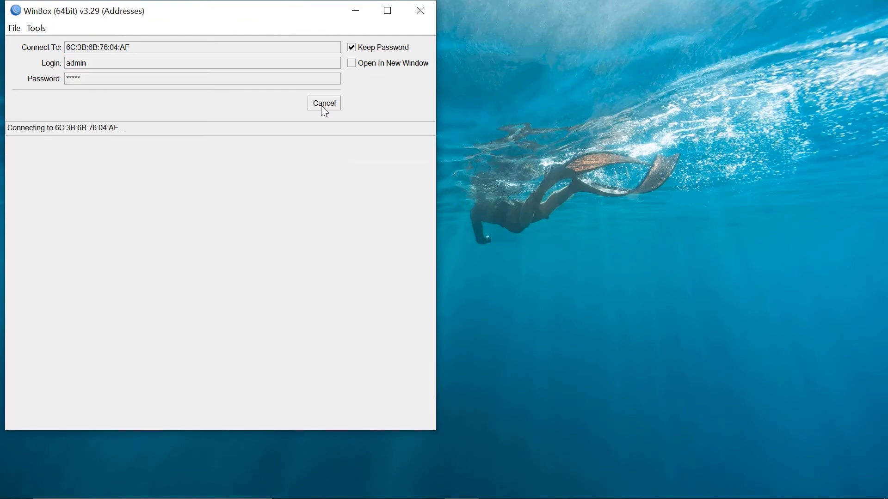